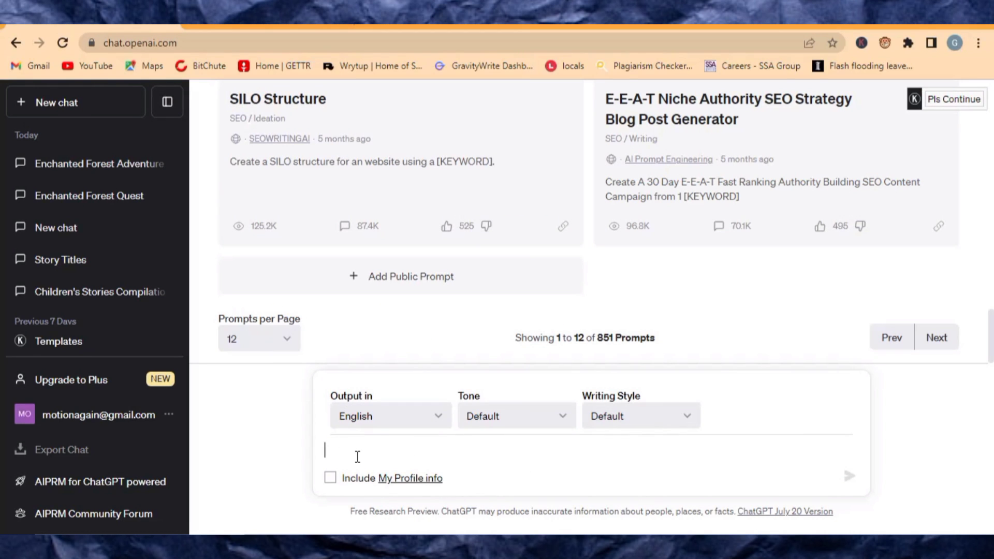
Step: Paste the 300-word children's adventure story request into ChatGPT and send it
right_click(357, 453)
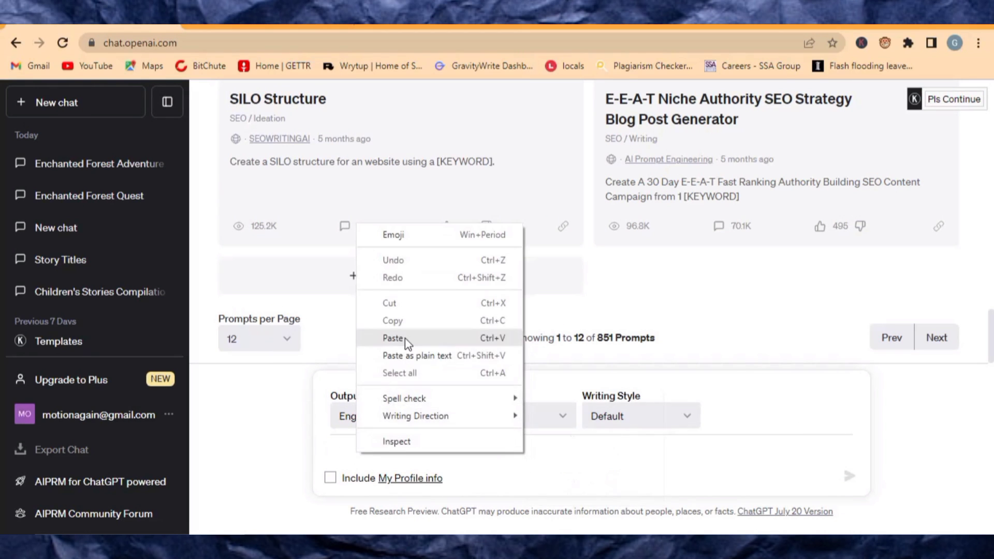
left_click(405, 337)
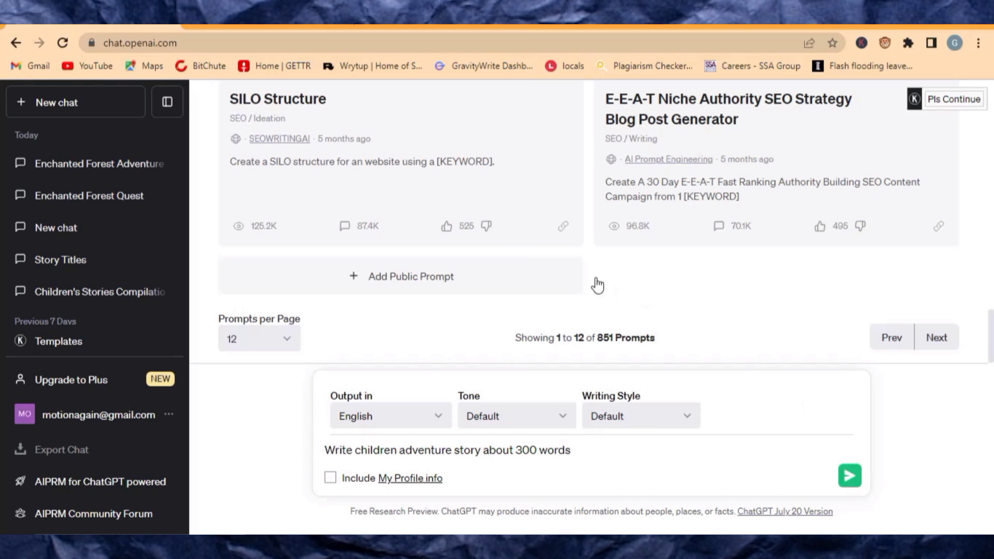
left_click(849, 475)
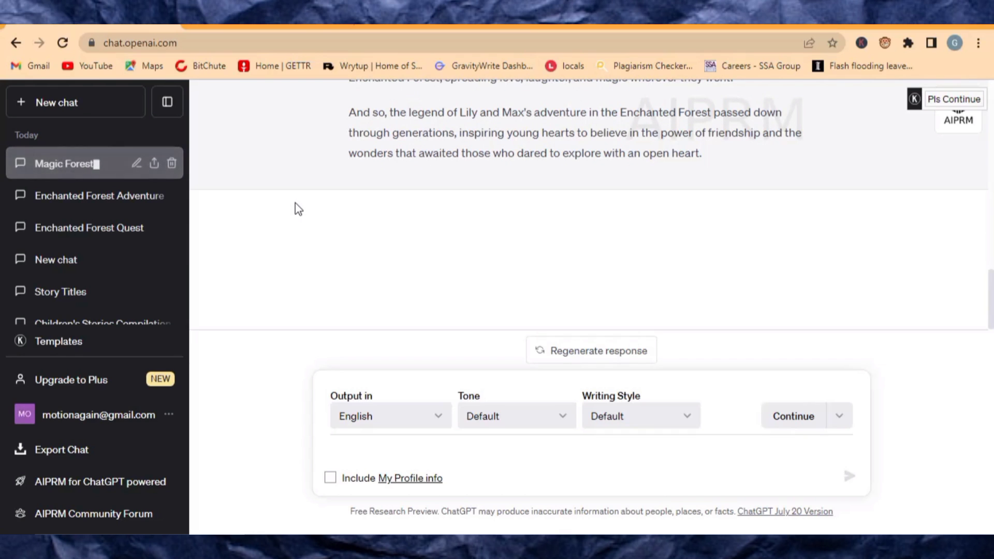
Step: Ask ChatGPT: 'Give me promp to generate images for the story'
scroll(299, 209, "up", 4)
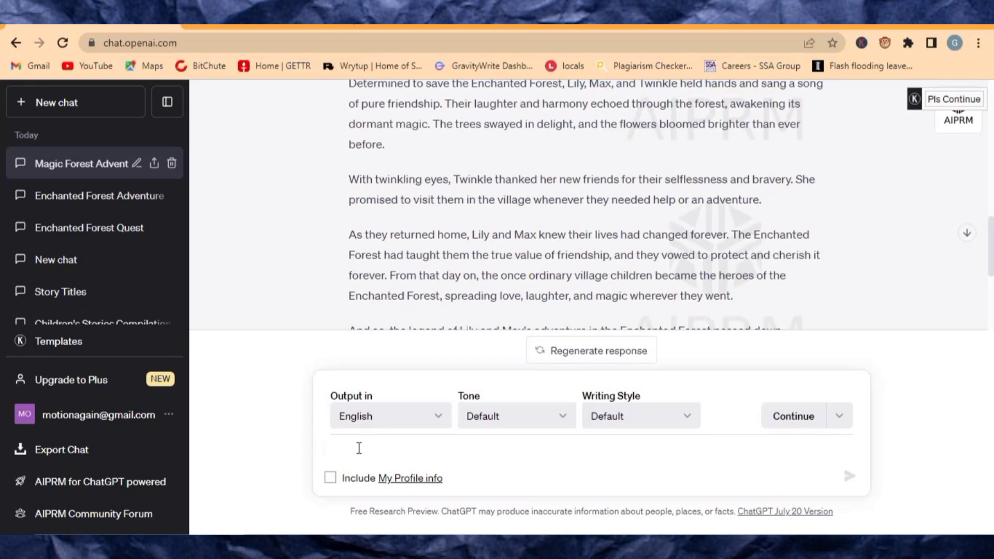
type("Giv")
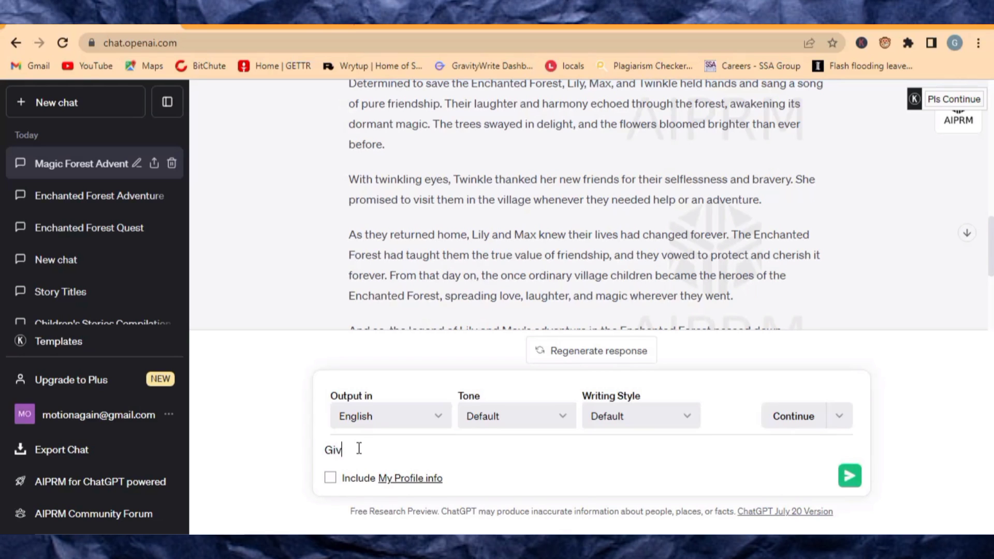
type("e me promp to generate images for the story")
key("Return")
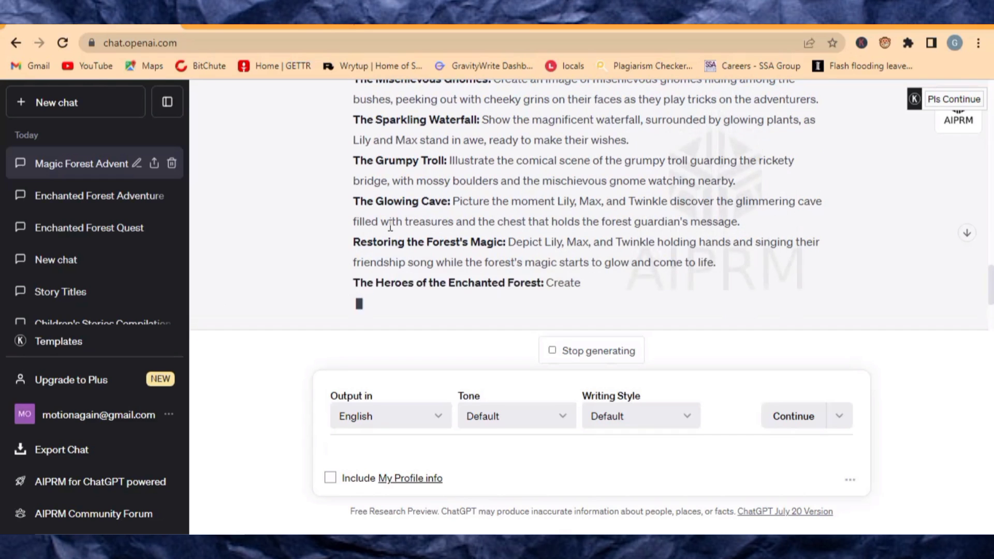
Step: Copy the 'Lily and Max in the Village' image prompt from ChatGPT's reply
scroll(393, 232, "up", 6)
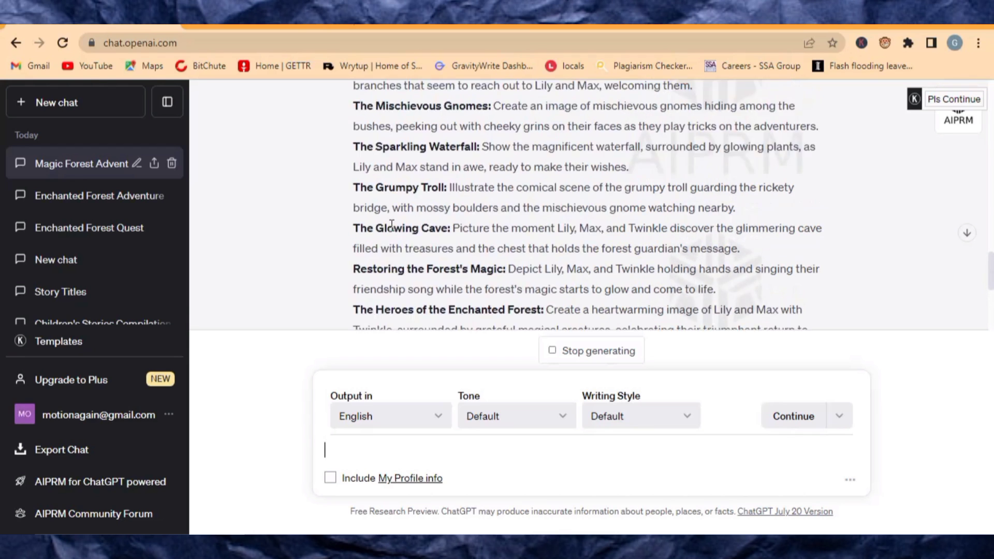
scroll(399, 236, "down", 8)
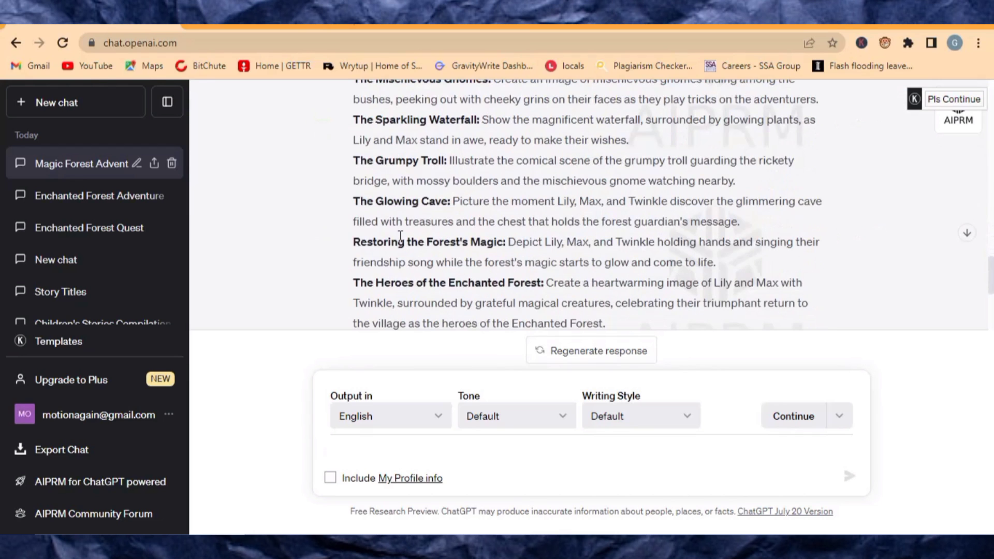
scroll(401, 238, "down", 4)
scroll(405, 262, "up", 4)
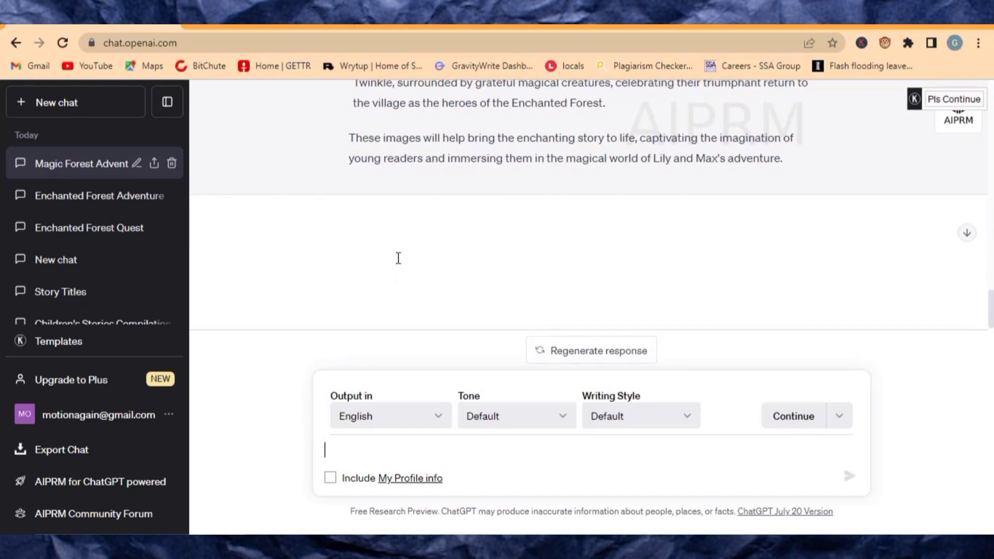
scroll(412, 272, "up", 3)
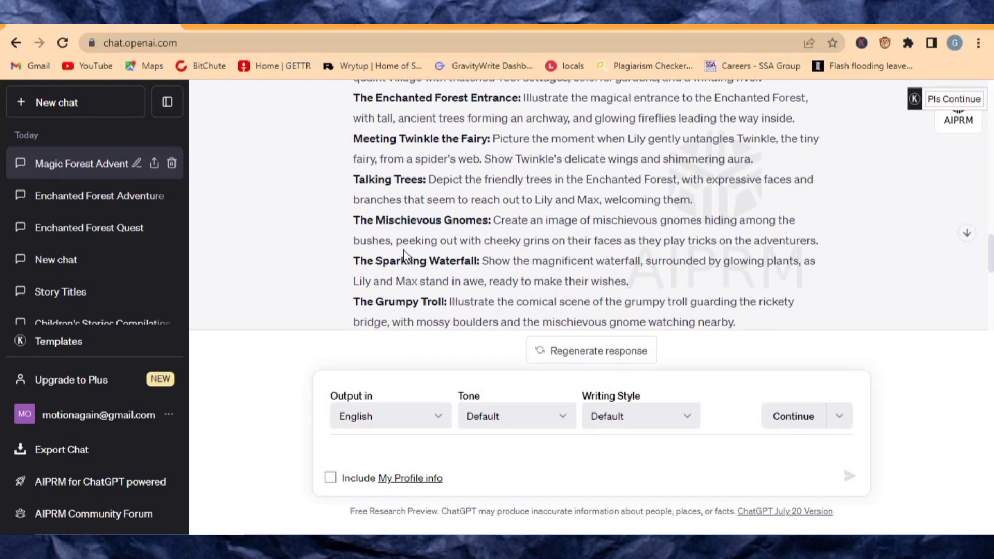
scroll(406, 249, "up", 4)
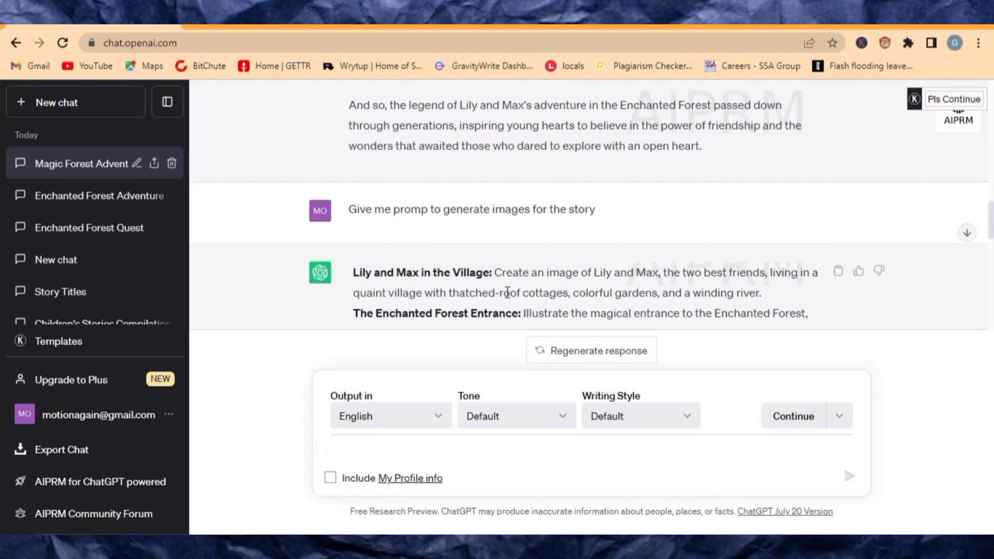
left_click_drag(769, 300, 363, 273)
right_click(399, 275)
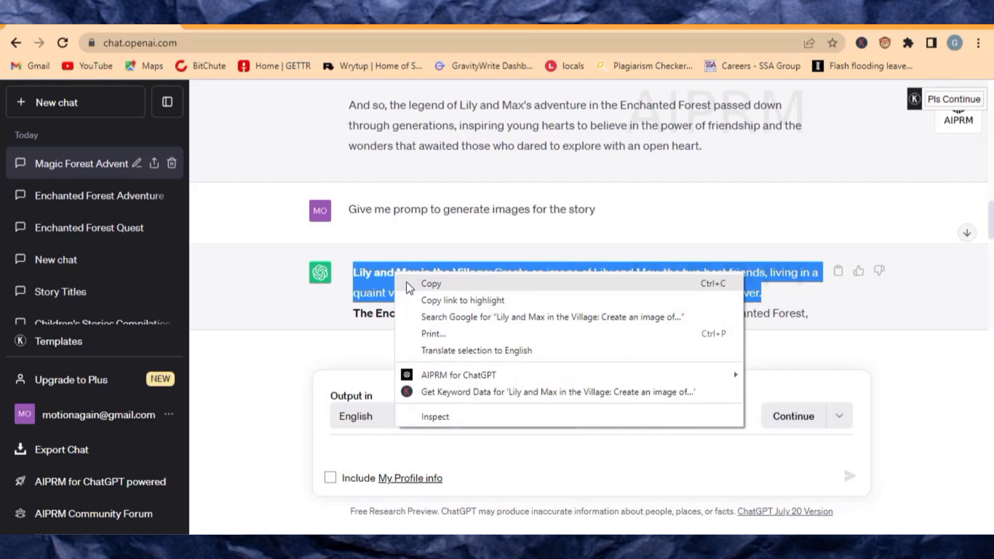
left_click(424, 282)
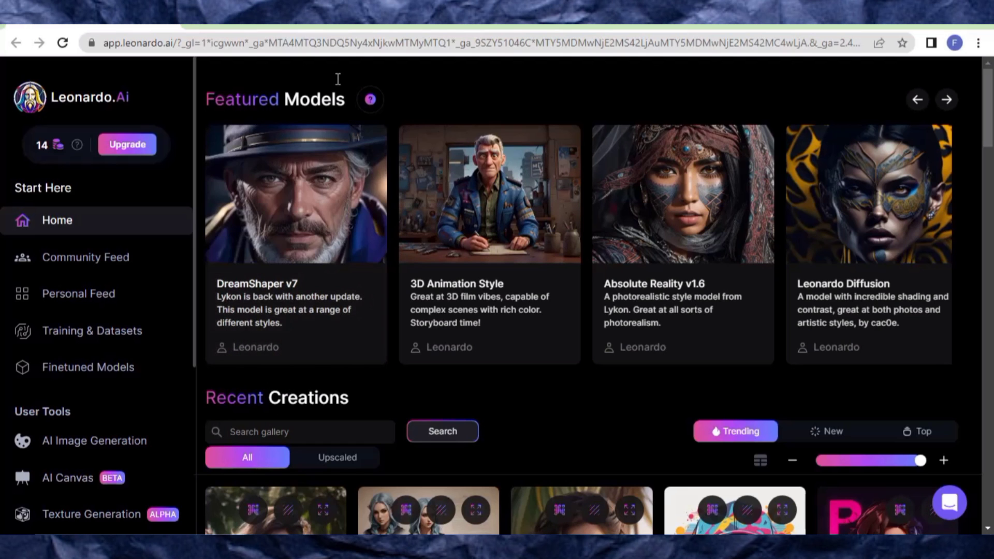
scroll(360, 230, "down", 1)
scroll(360, 241, "down", 1)
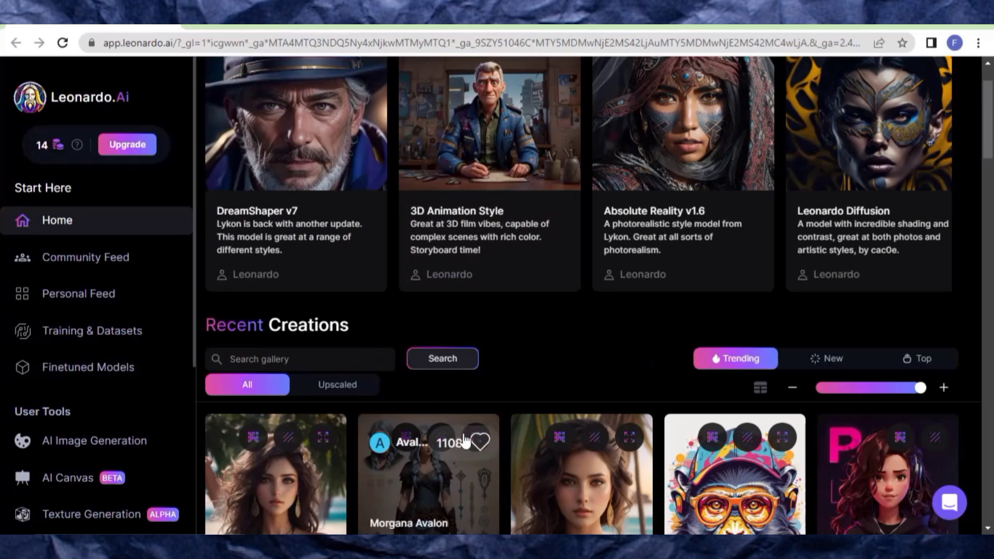
scroll(566, 361, "up", 2)
scroll(518, 414, "down", 6)
scroll(503, 434, "down", 6)
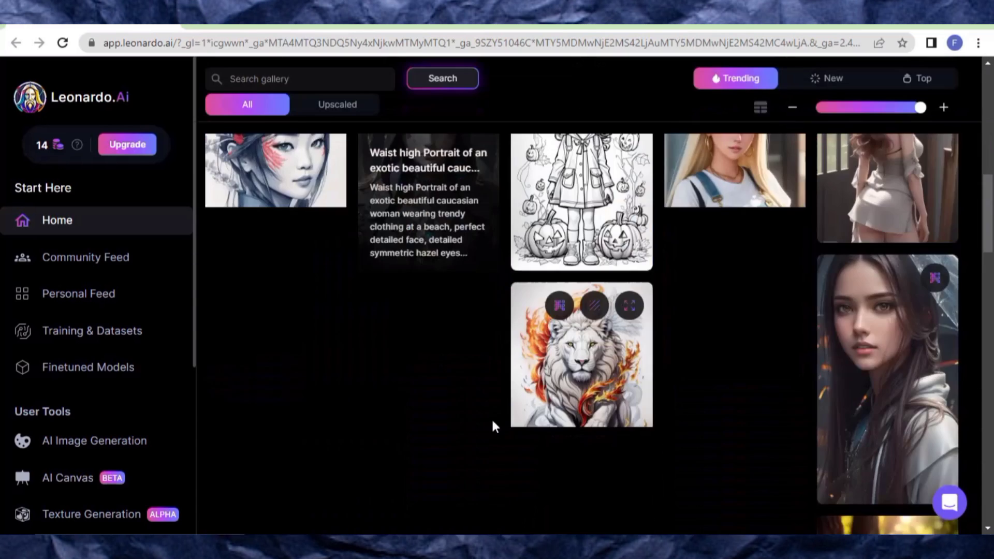
scroll(492, 424, "up", 5)
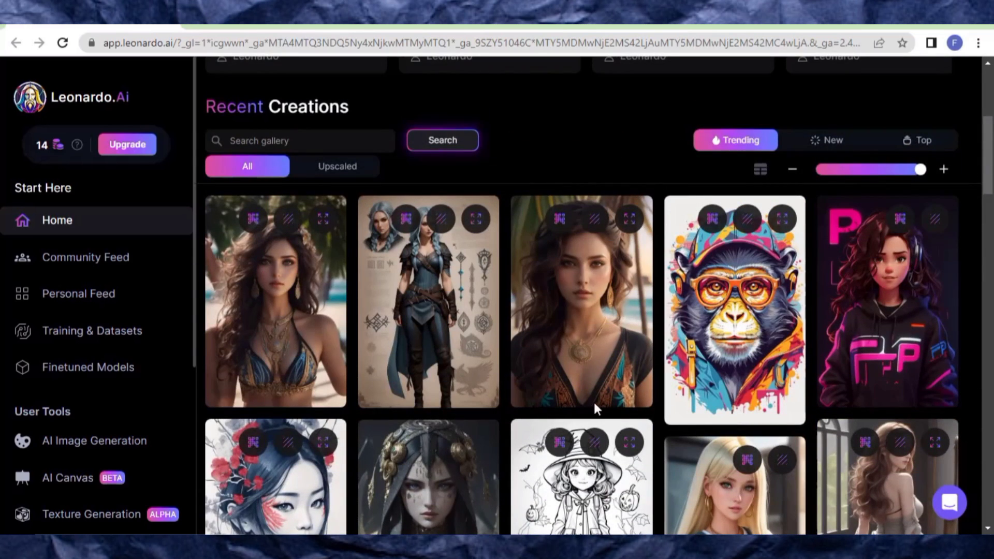
mouse_move(477, 333)
scroll(477, 333, "up", 5)
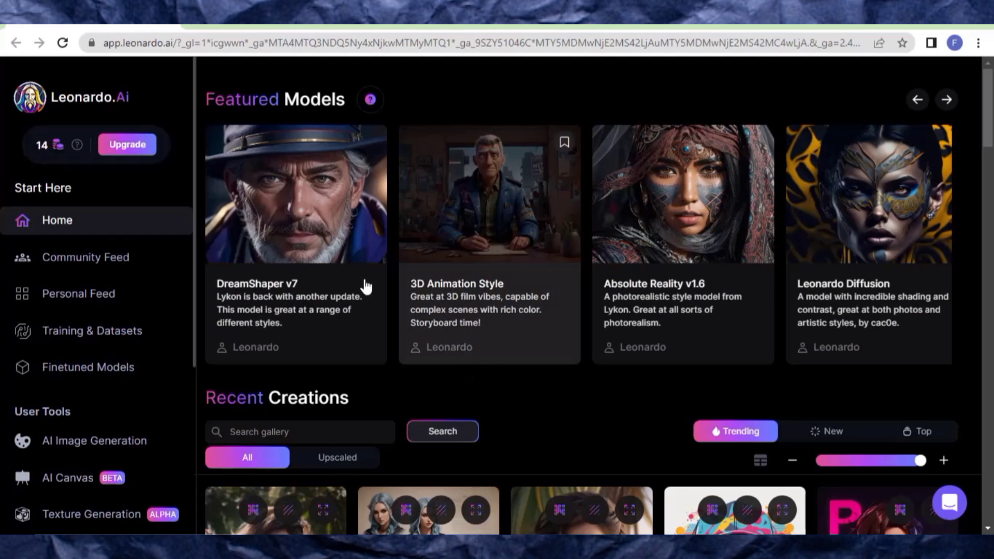
scroll(389, 381, "down", 7)
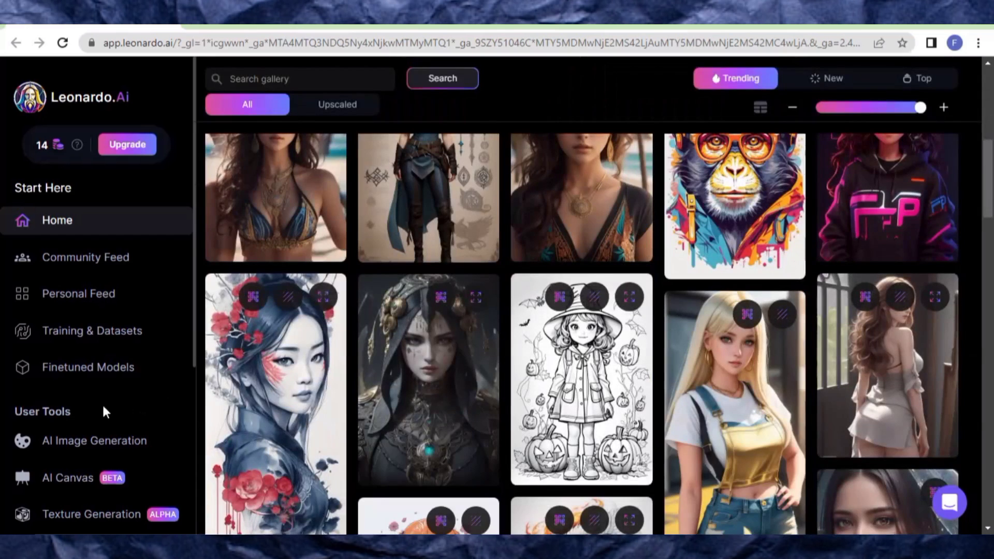
scroll(101, 402, "down", 5)
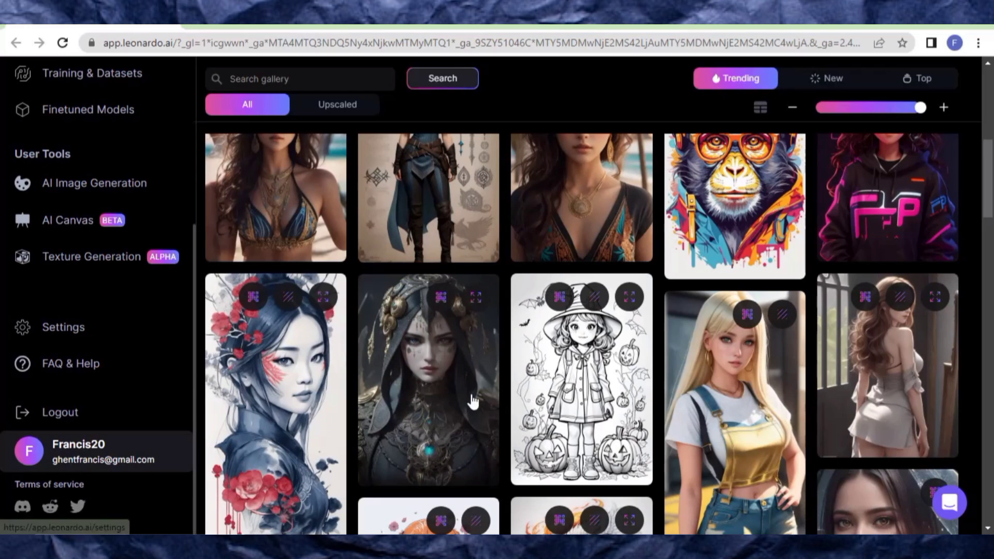
scroll(470, 393, "up", 7)
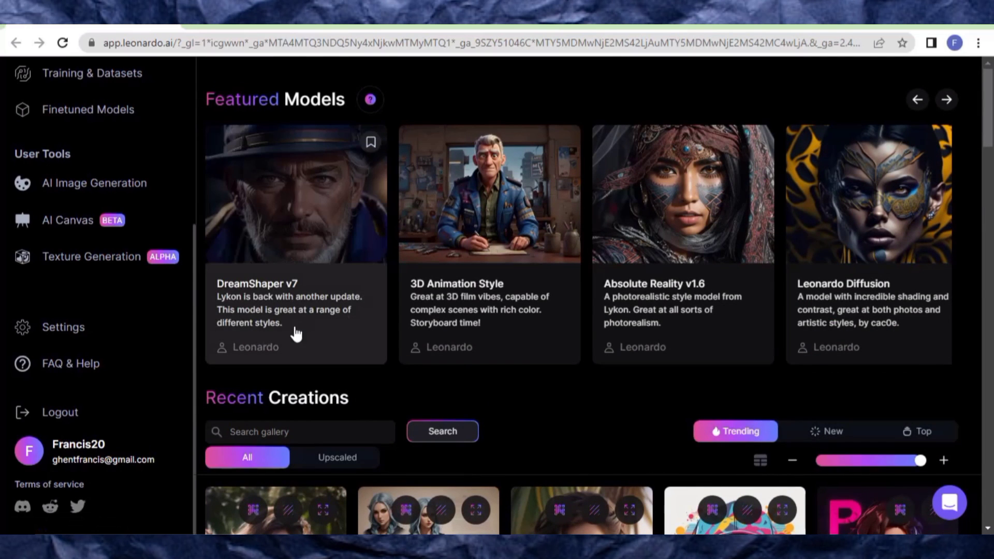
scroll(428, 448, "down", 1)
scroll(427, 443, "down", 5)
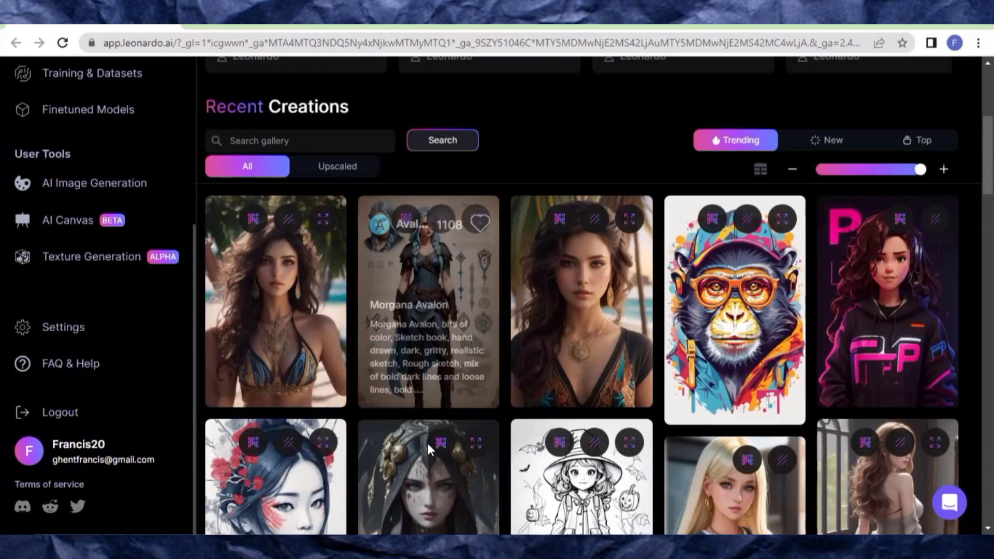
scroll(430, 445, "up", 6)
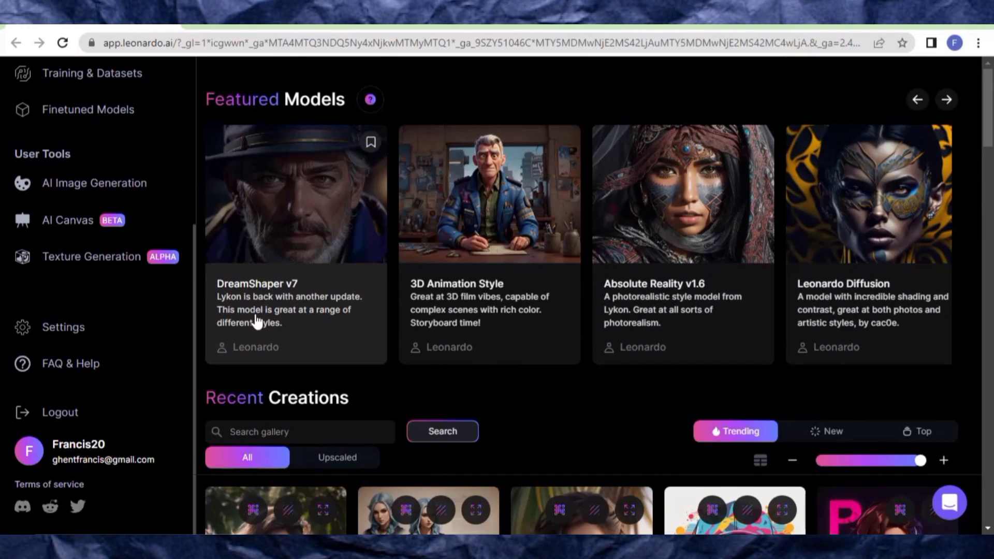
Step: Start generating images with the DreamShaper v7 model
left_click(297, 273)
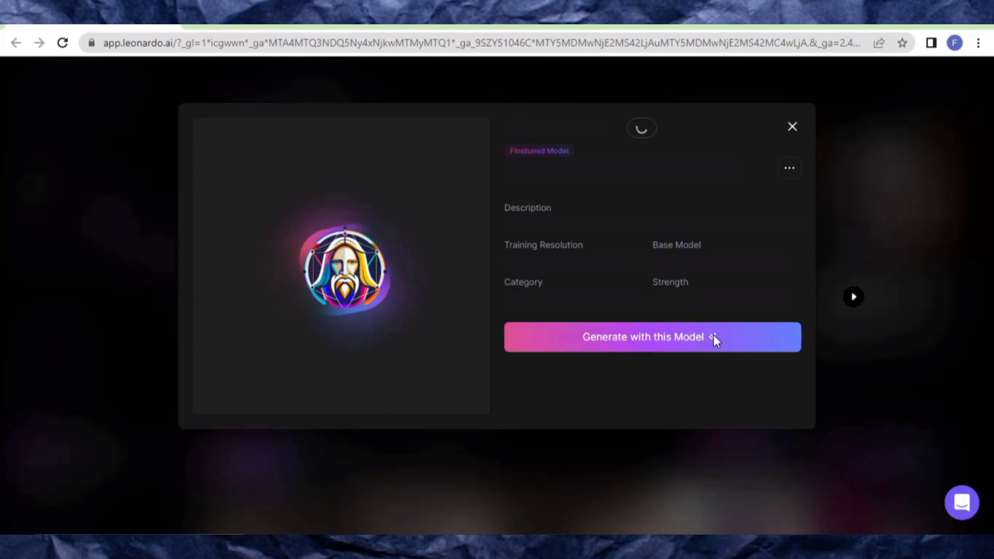
left_click(664, 344)
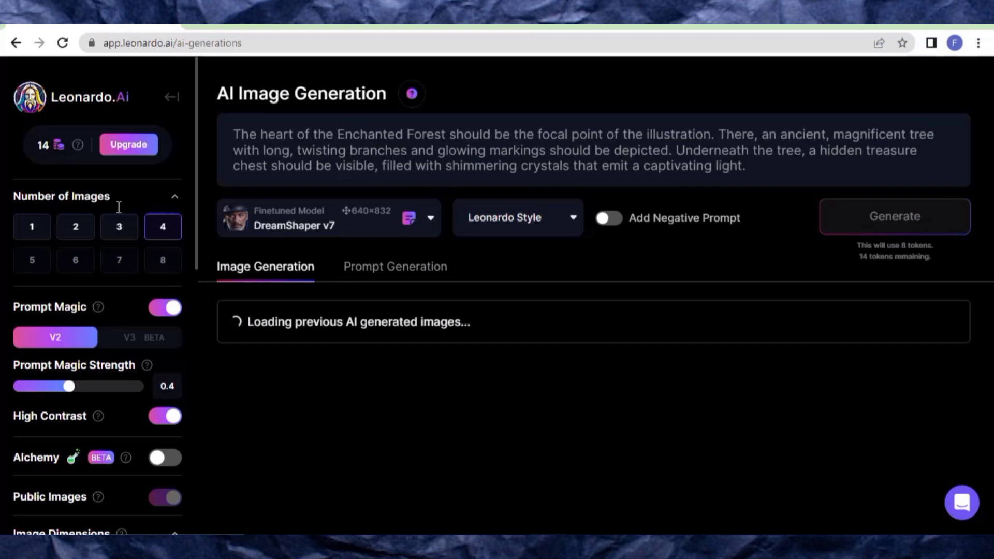
scroll(122, 513, "down", 3)
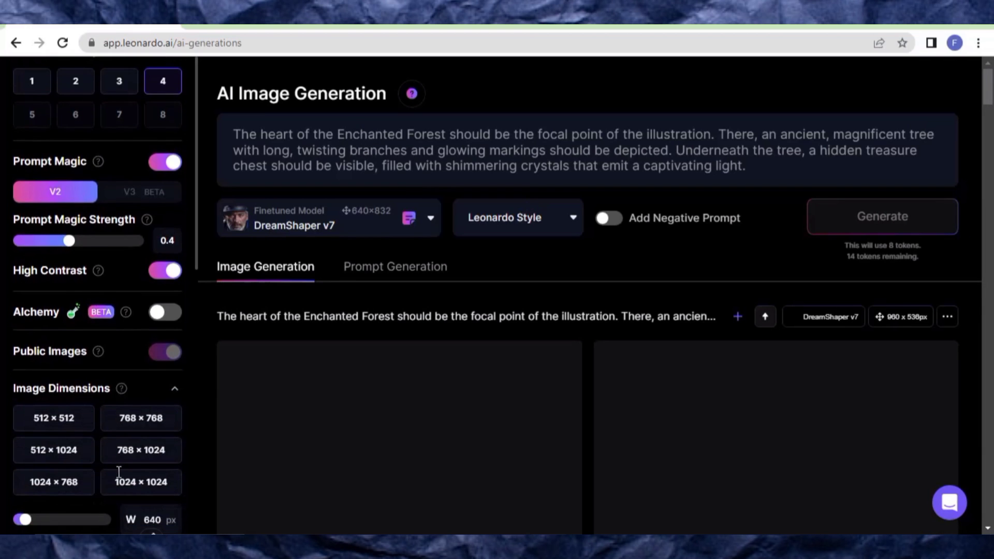
scroll(116, 455, "down", 3)
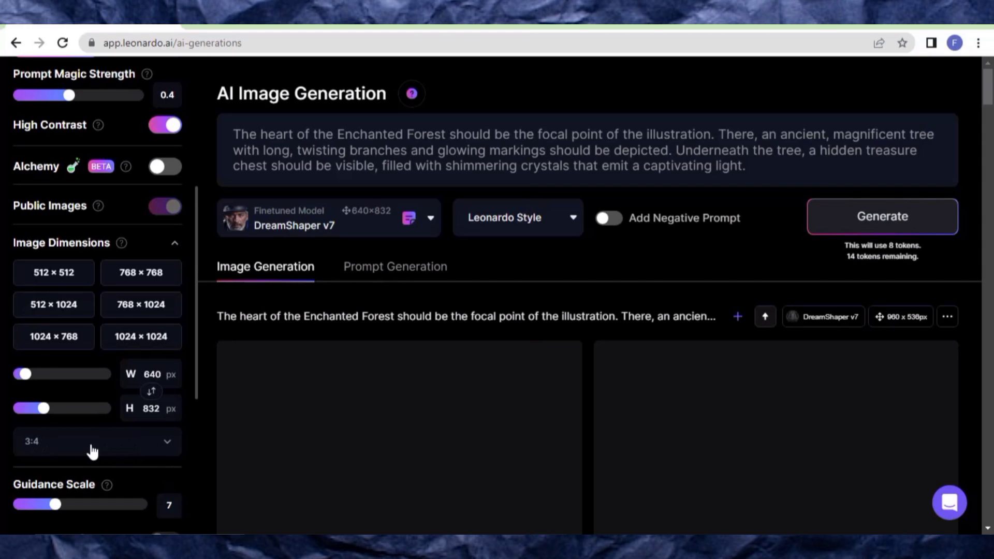
Step: Set the image aspect to 16:9 (976×544) and select the existing Enchanted Forest prompt
left_click(150, 455)
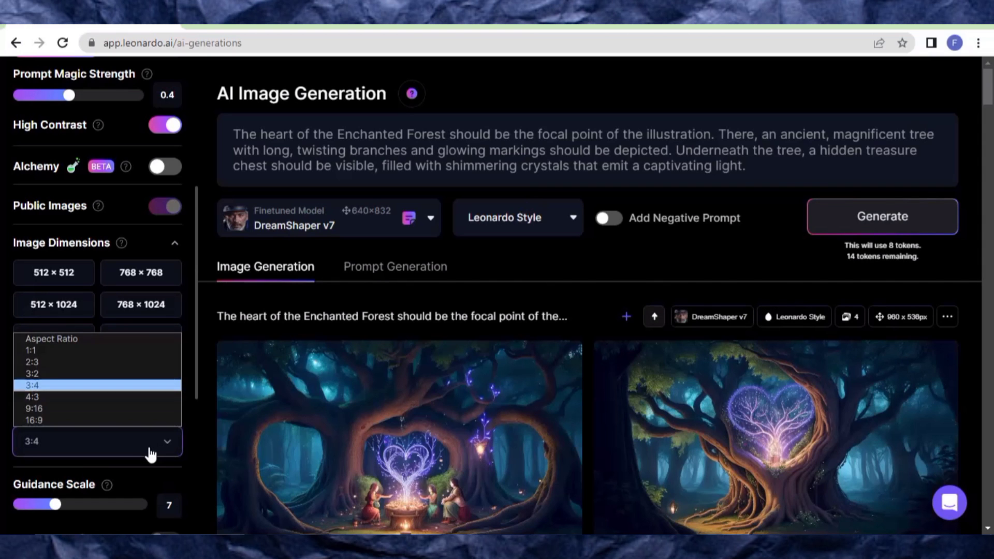
left_click(68, 420)
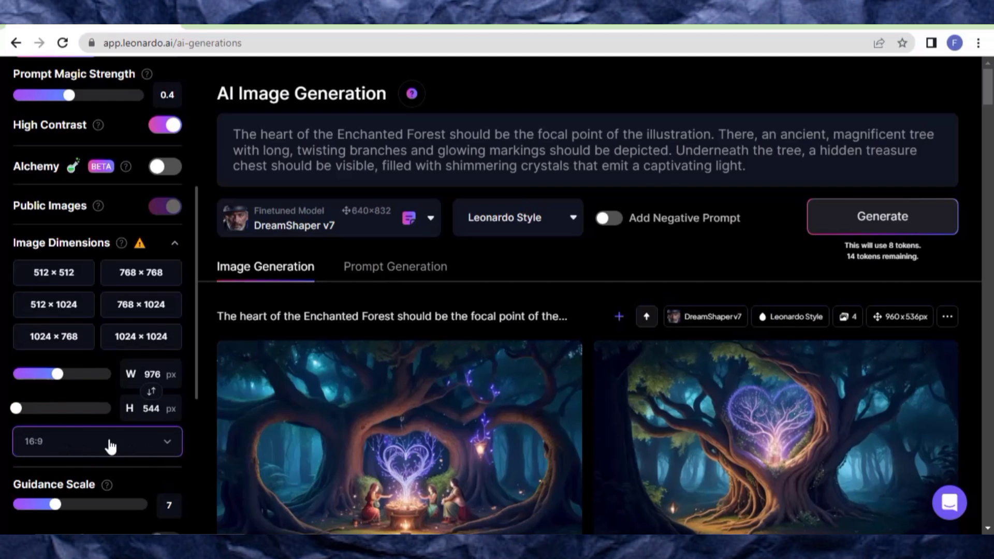
scroll(110, 447, "up", 3)
left_click_drag(757, 171, 240, 129)
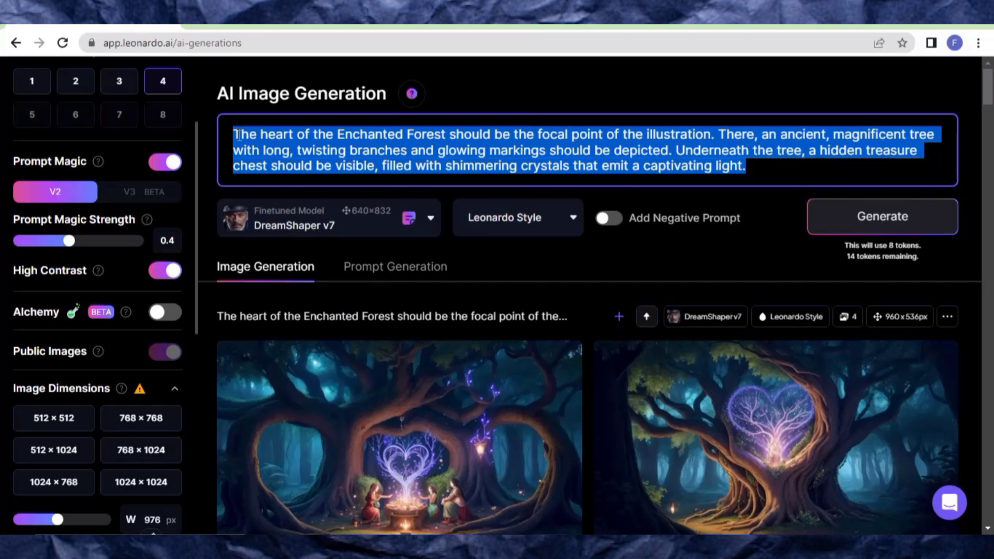
Step: Replace the old prompt with the Lily and Max in the Village prompt
right_click(239, 136)
left_click(308, 197)
key("ctrl+v")
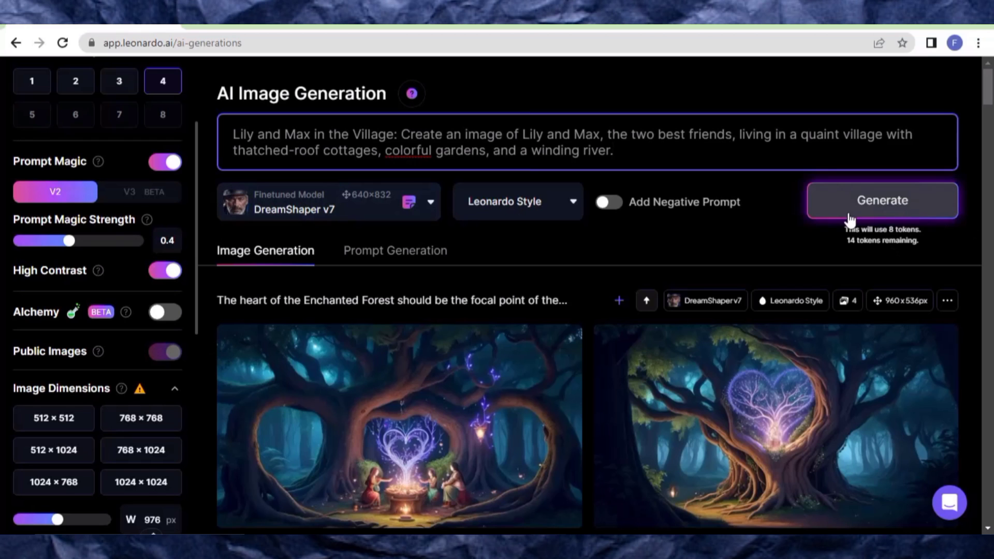
Step: Generate four village images, dismiss the out-of-tokens upgrade offer, and review the results
left_click(884, 203)
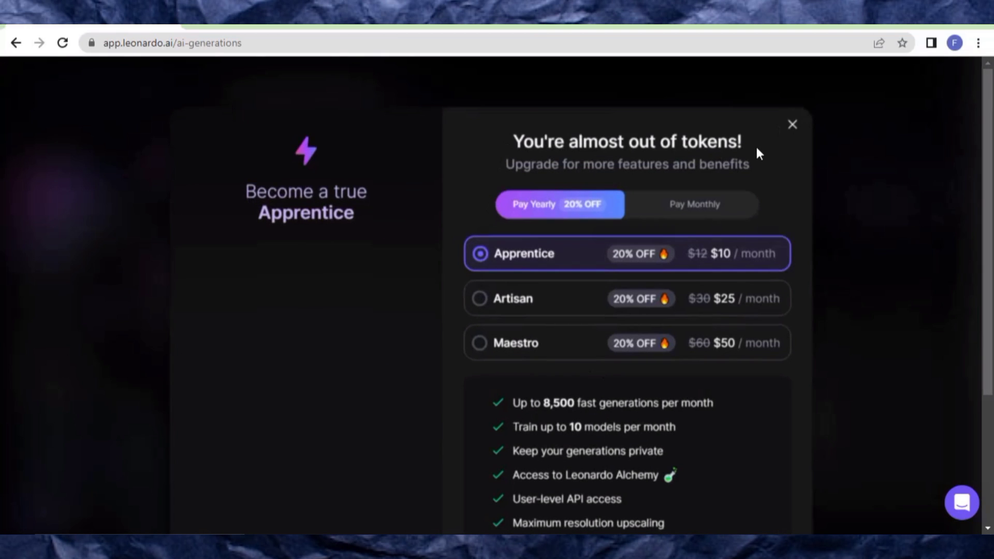
left_click(795, 122)
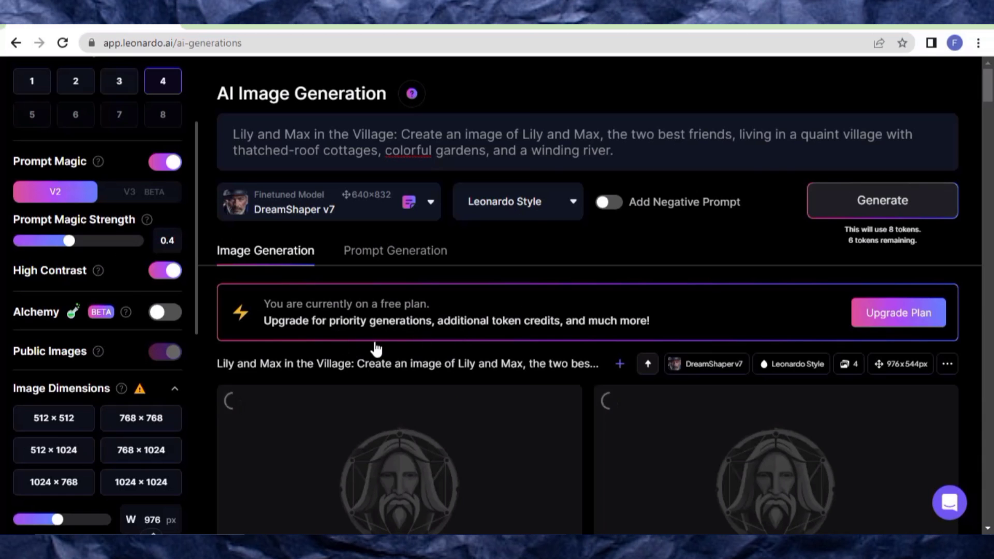
scroll(310, 329, "down", 1)
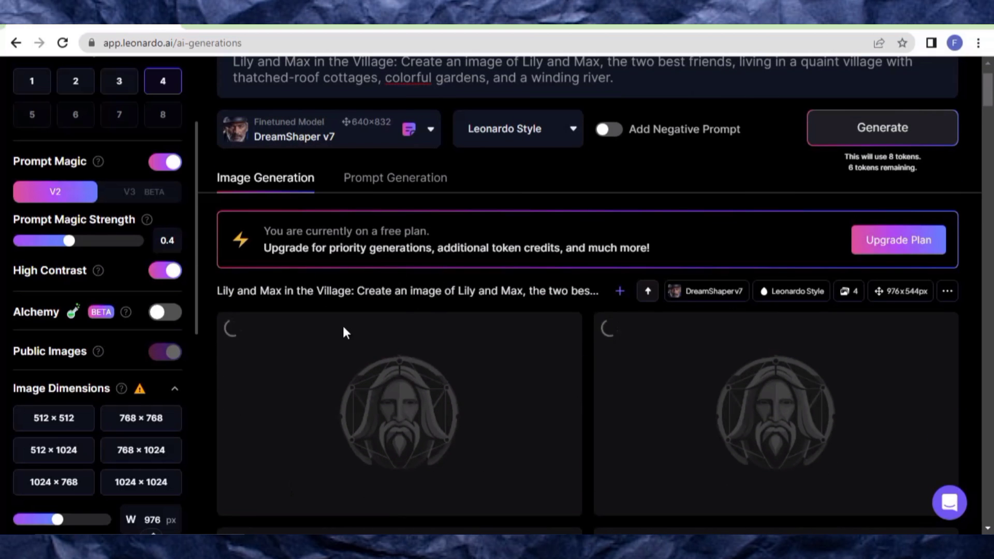
scroll(390, 387, "up", 1)
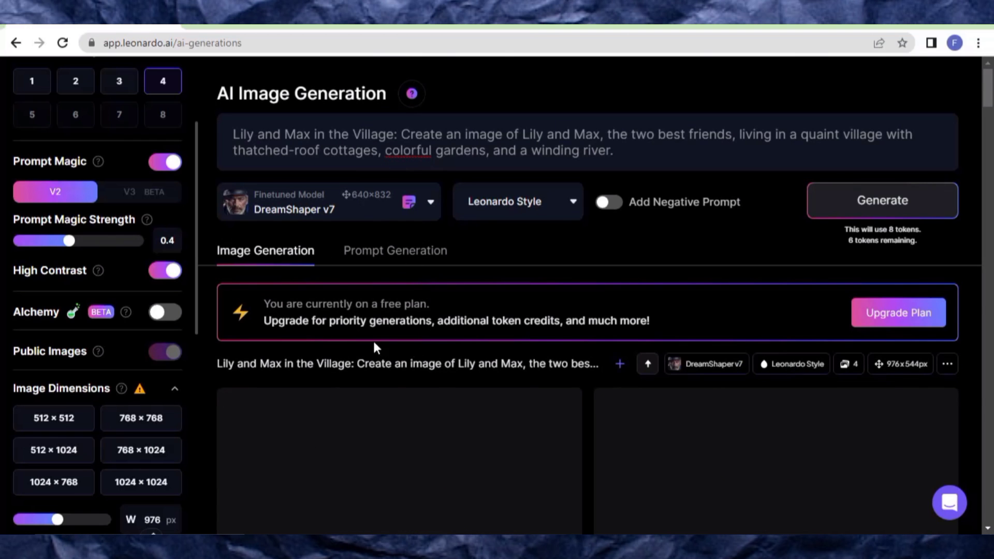
scroll(436, 337, "down", 3)
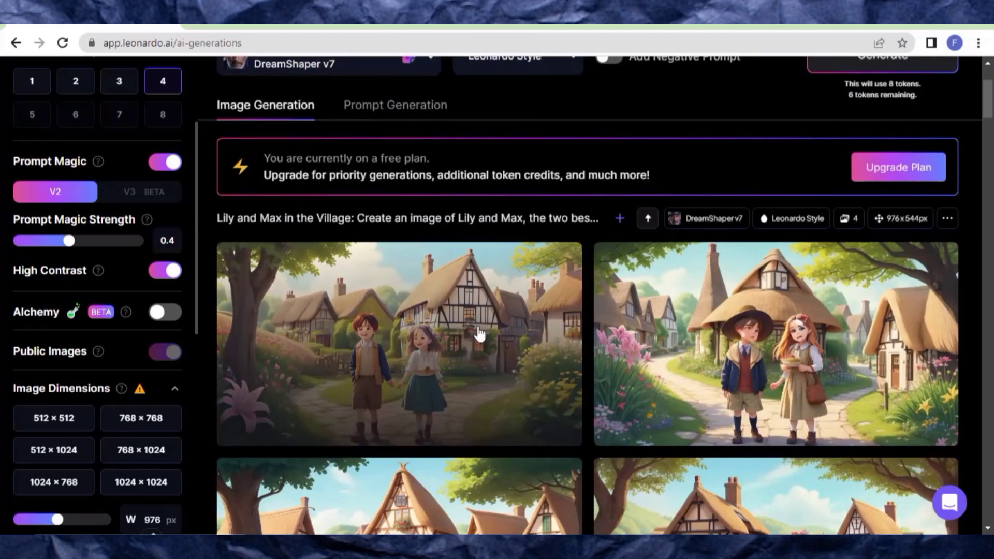
scroll(588, 361, "down", 4)
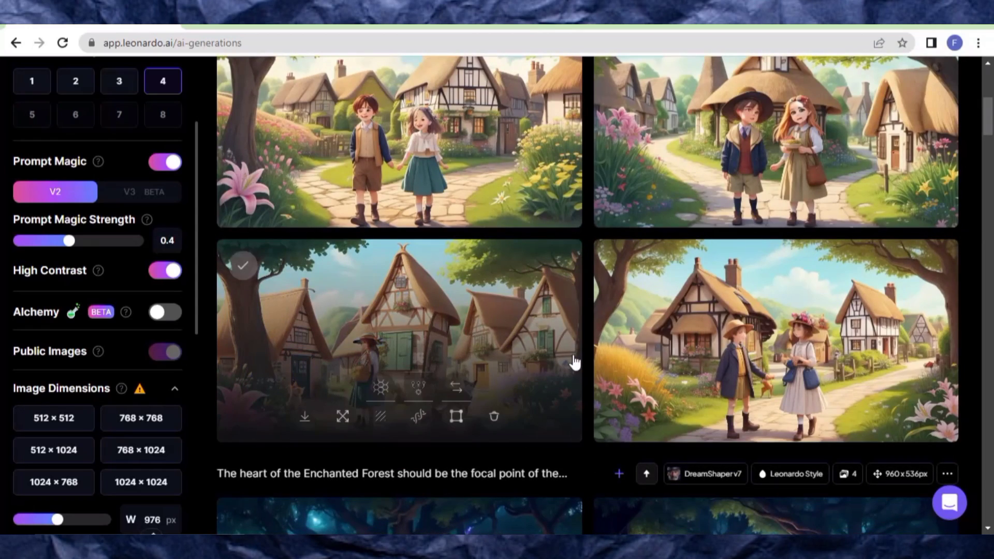
scroll(572, 362, "up", 1)
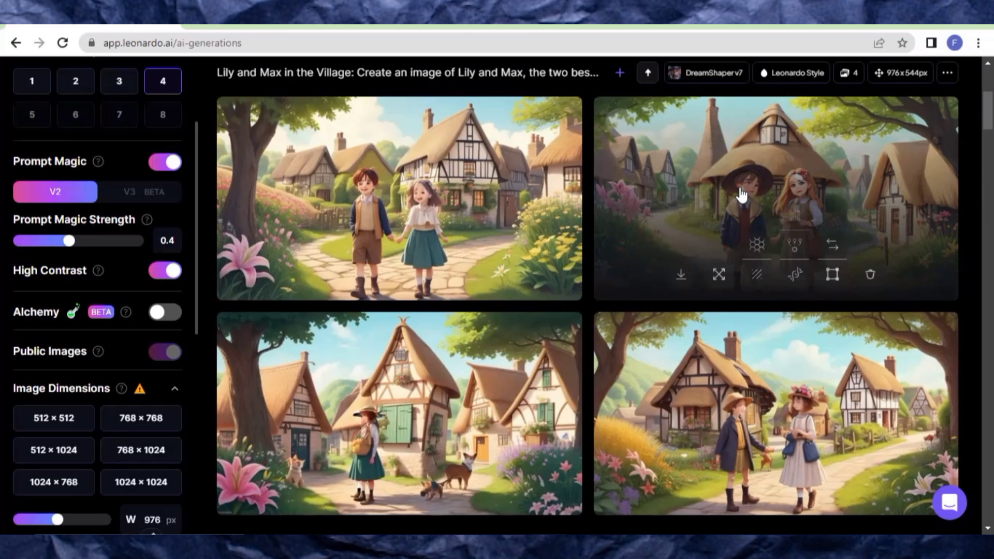
Step: Download the upper-right Lily and Max village image as a DreamShaper_v7 JPG
left_click(741, 194)
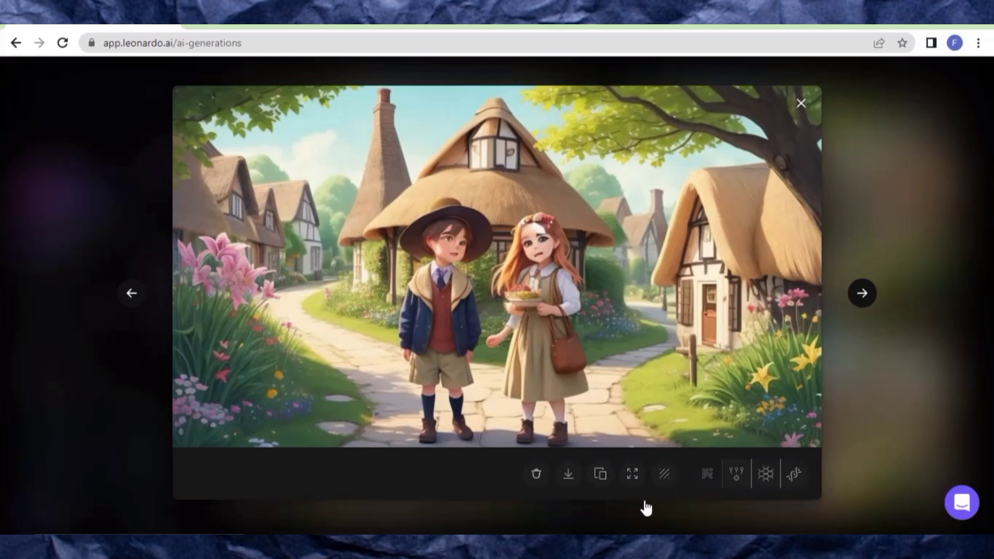
left_click(569, 475)
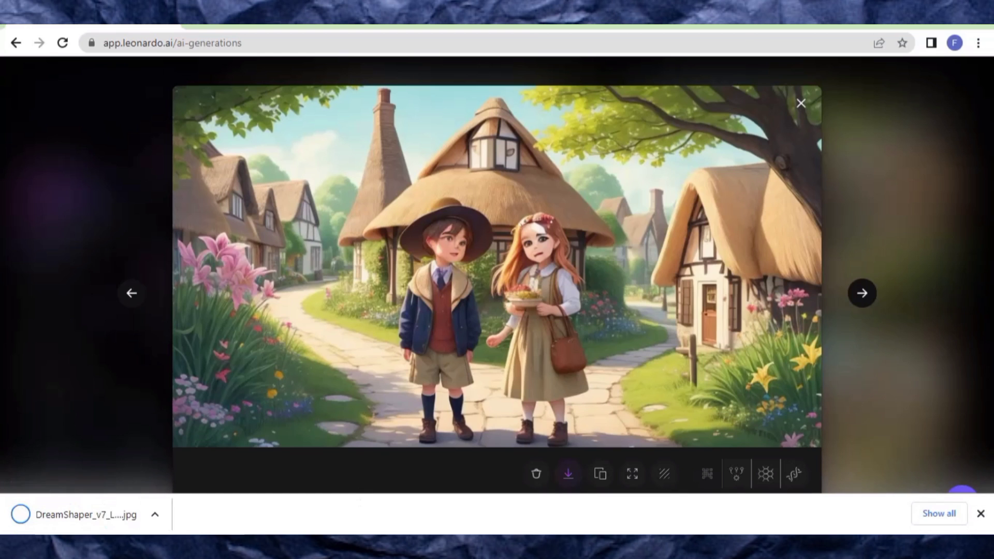
left_click(115, 524)
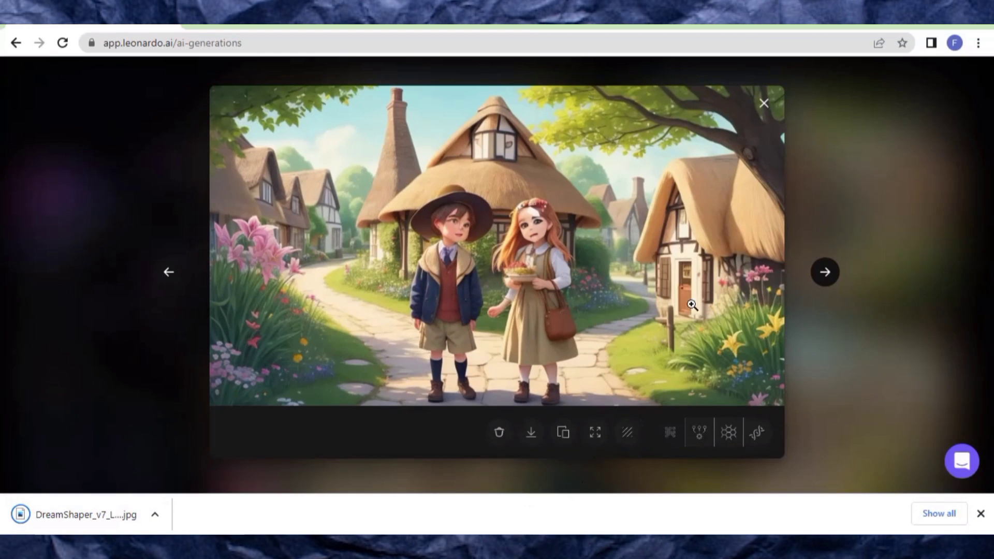
left_click(764, 104)
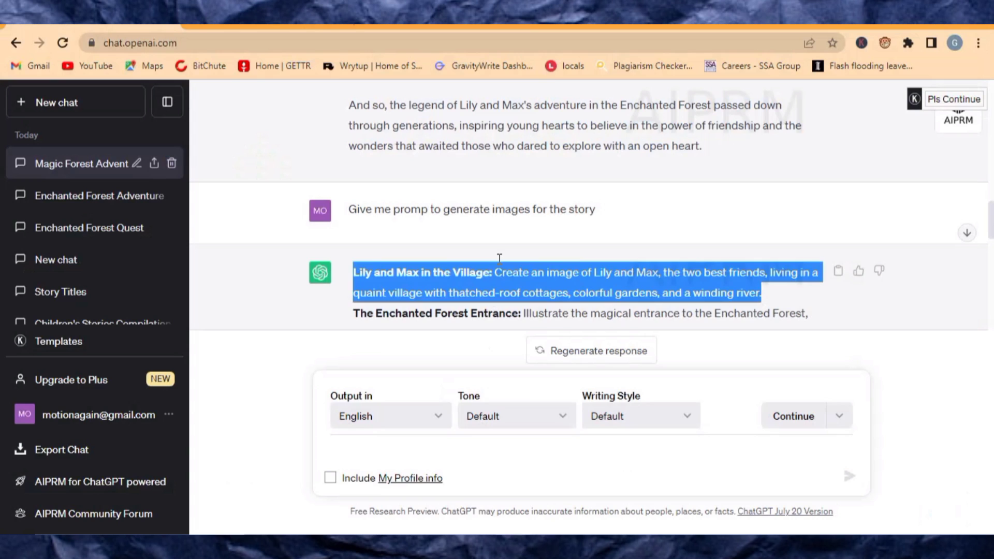
Step: Copy 'The Enchanted Forest Entrance' prompt from ChatGPT's list of image prompts
scroll(498, 259, "down", 1)
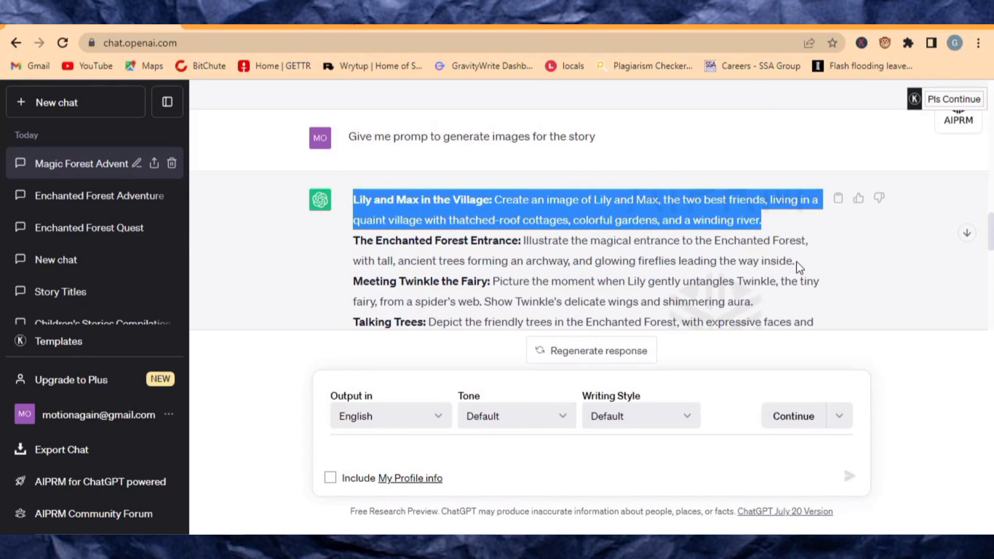
left_click_drag(797, 262, 354, 239)
right_click(363, 237)
left_click(390, 252)
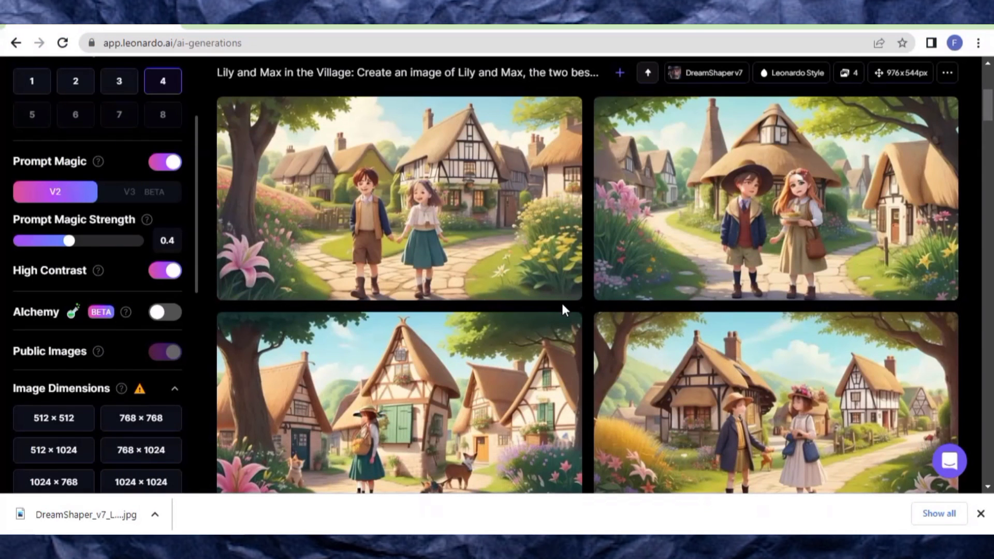
Step: Replace the village prompt with the Enchanted Forest Entrance prompt
scroll(562, 305, "up", 5)
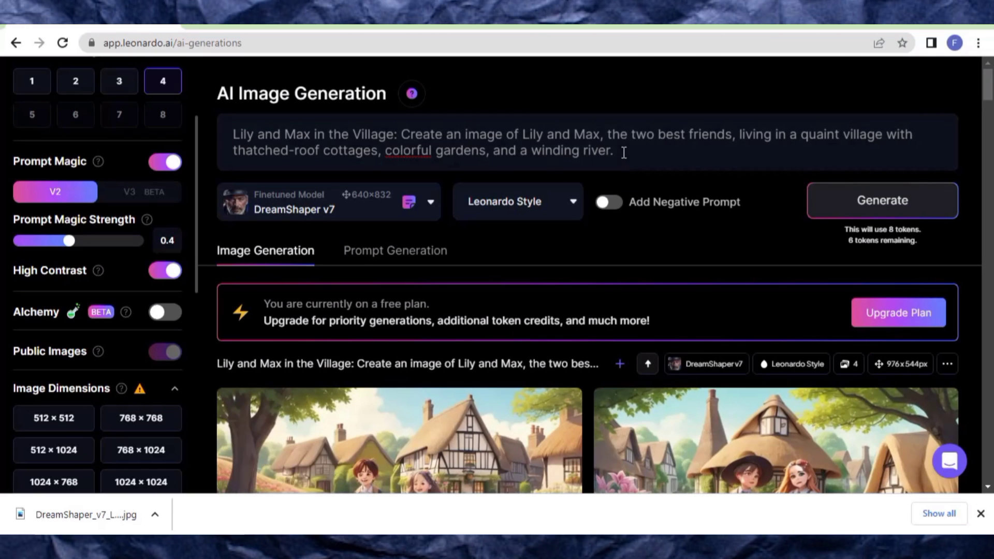
left_click_drag(623, 153, 236, 134)
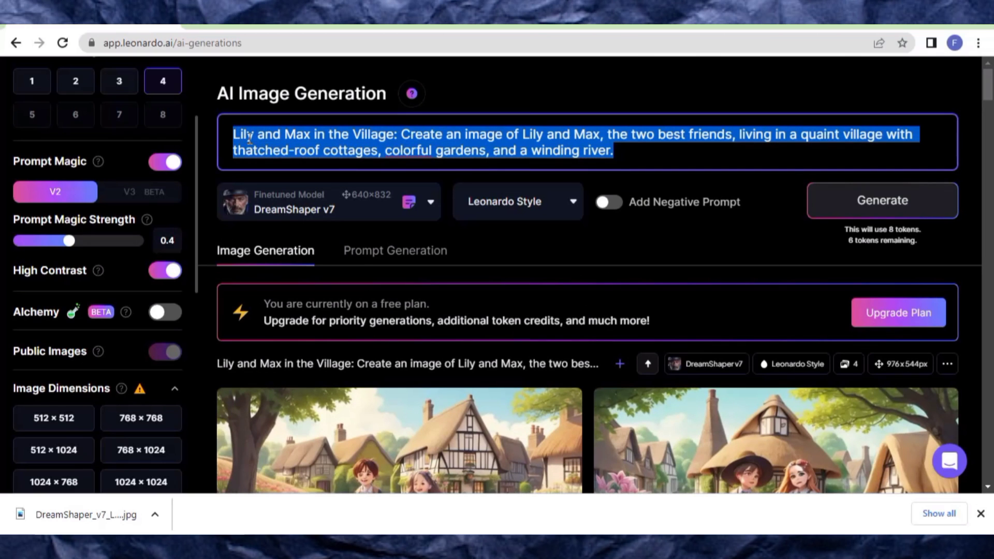
right_click(250, 138)
left_click(300, 197)
key("ctrl+v")
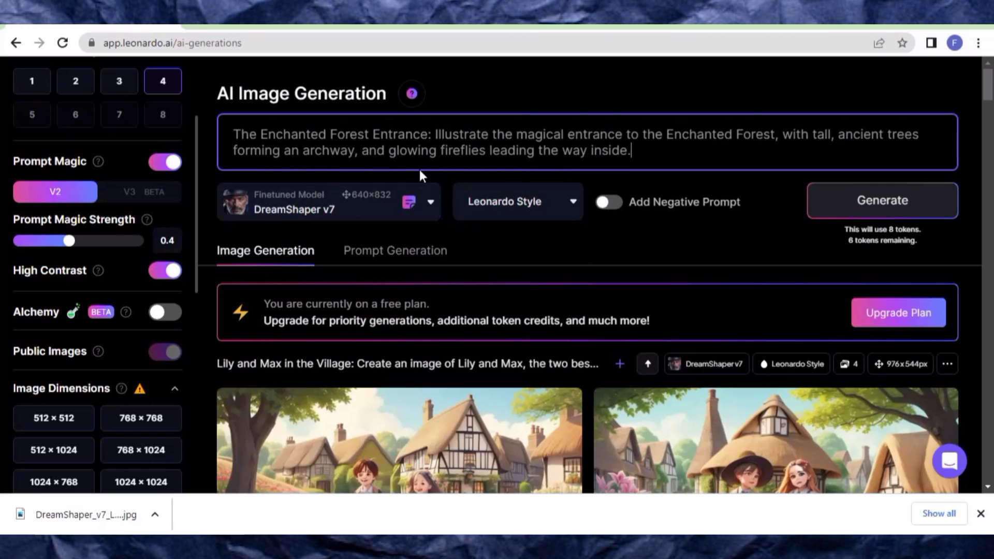
Step: Generate the glowing tree archway images and review the two results
left_click(873, 207)
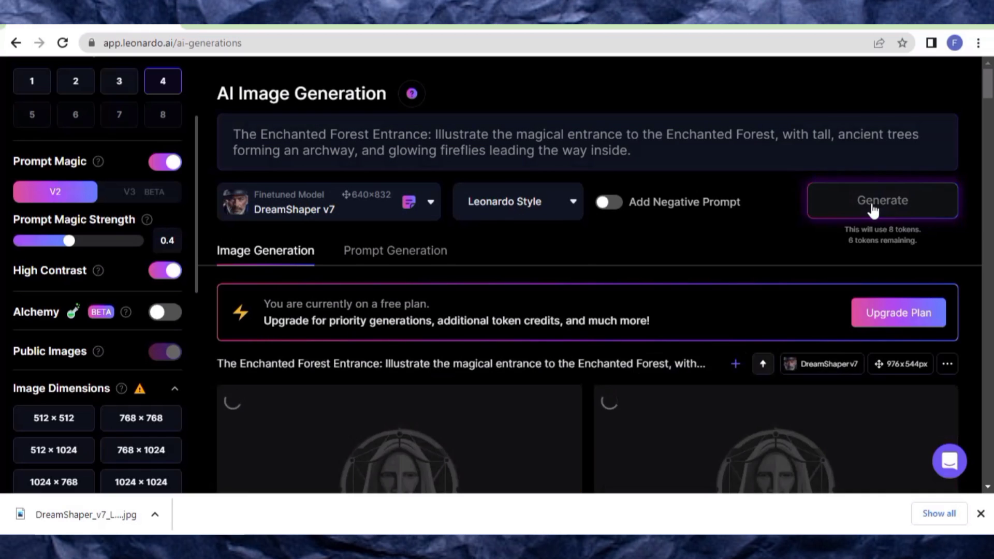
scroll(595, 251, "down", 2)
scroll(609, 248, "down", 1)
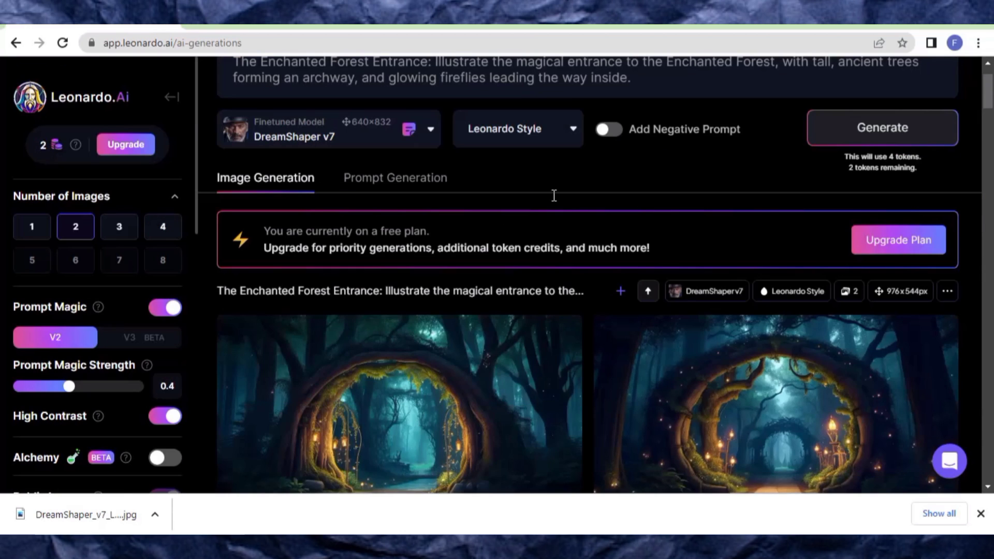
scroll(443, 277, "down", 4)
scroll(453, 340, "up", 4)
scroll(616, 378, "down", 4)
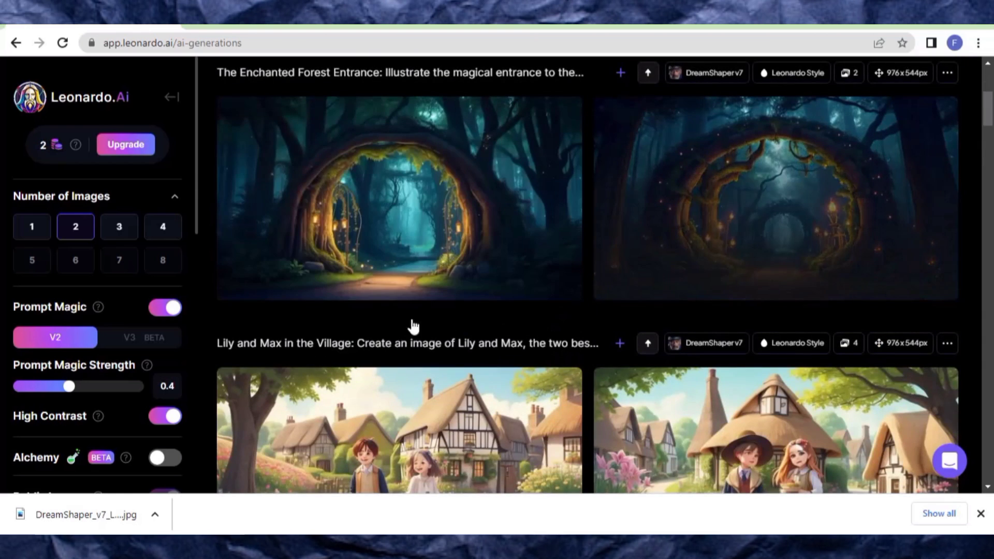
scroll(440, 311, "up", 2)
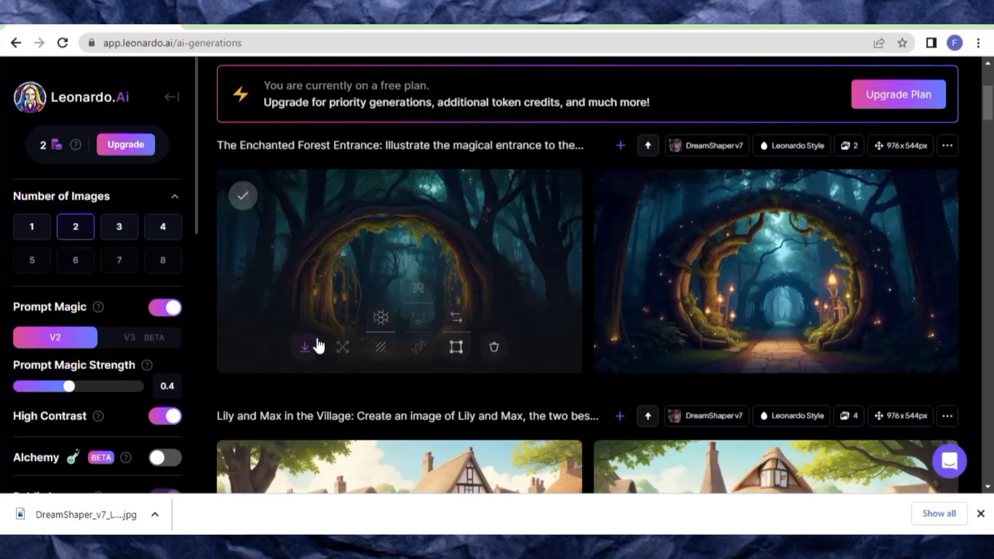
Step: Download the first Enchanted Forest Entrance image as a JPG
left_click(414, 279)
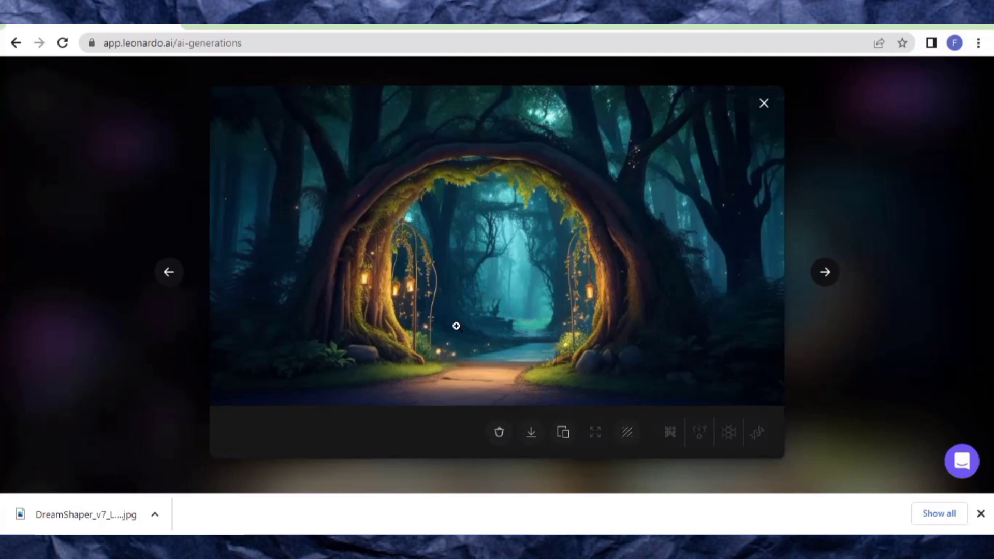
left_click(531, 439)
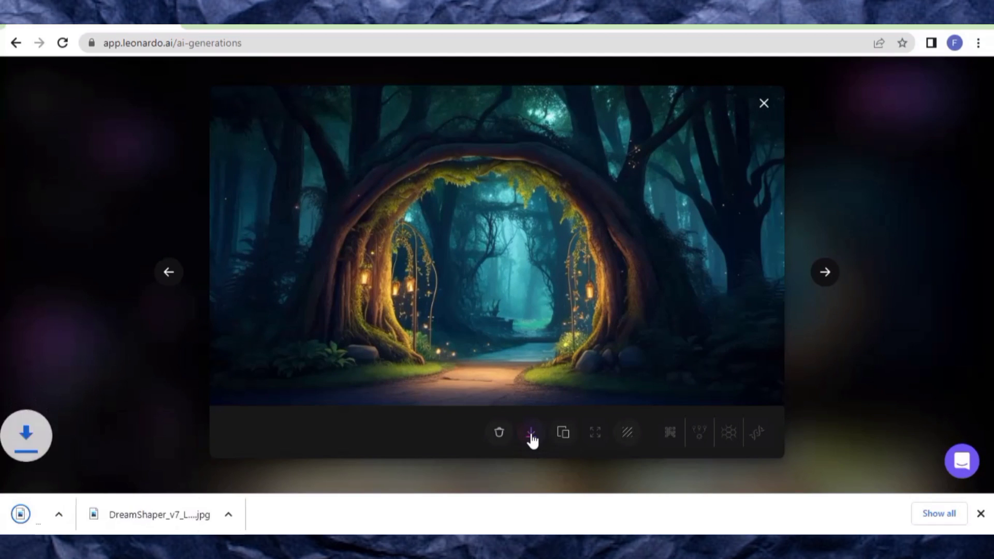
left_click(763, 105)
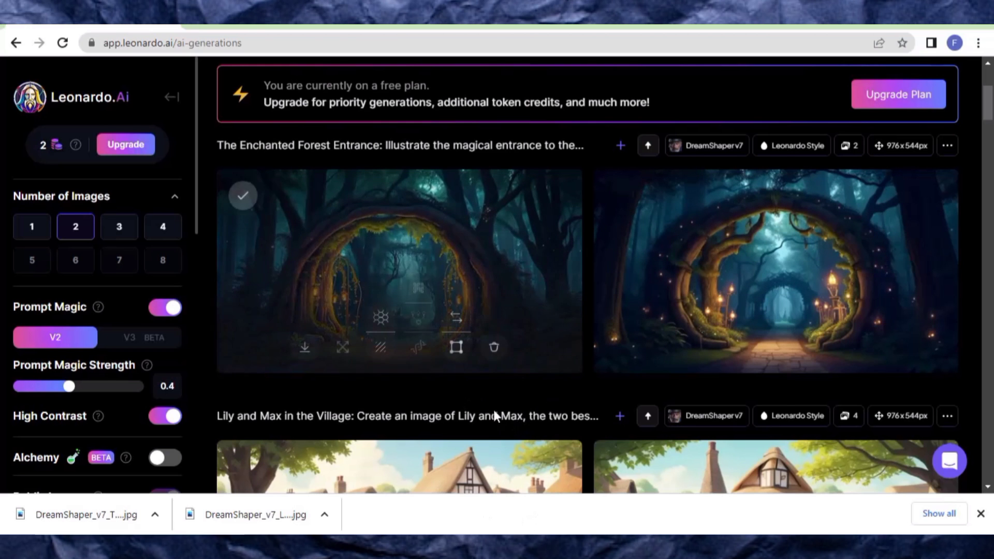
scroll(490, 356, "down", 5)
scroll(499, 337, "up", 5)
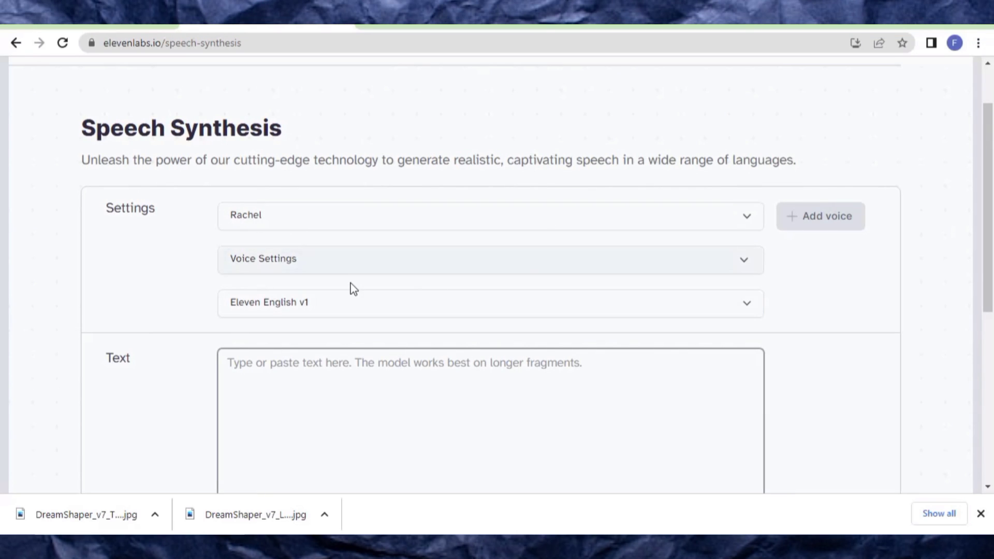
Step: Choose premade/Rachel as the ElevenLabs speech synthesis voice
scroll(348, 289, "up", 2)
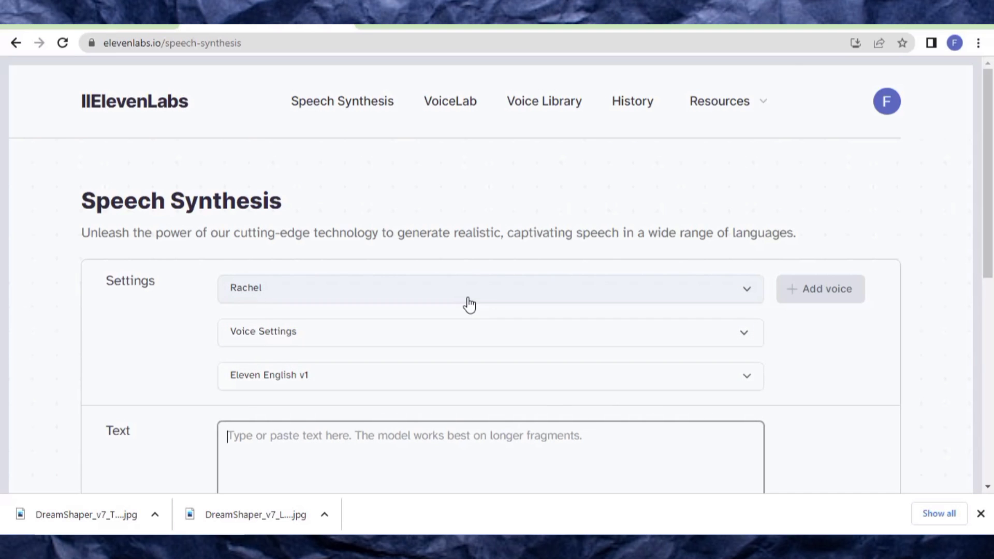
left_click(402, 297)
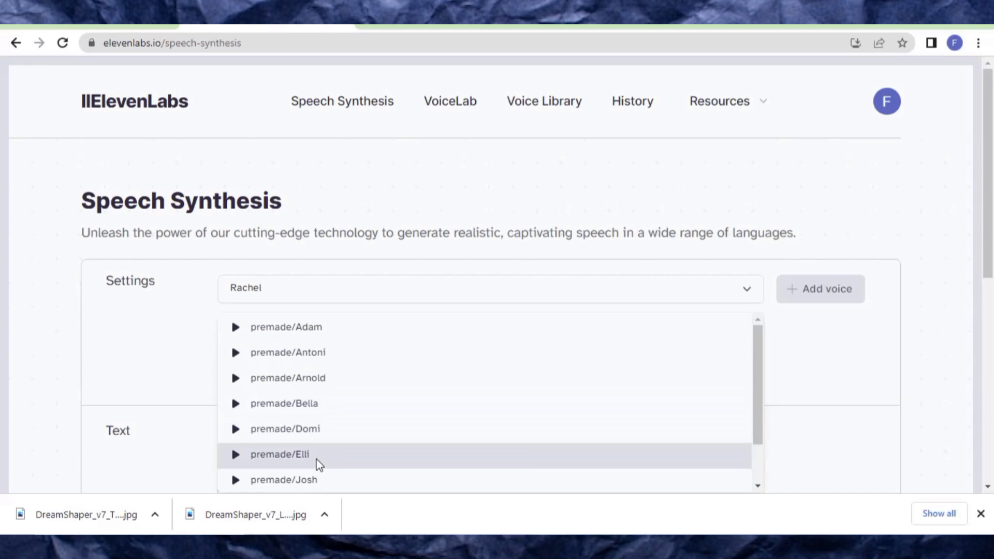
scroll(318, 463, "down", 1)
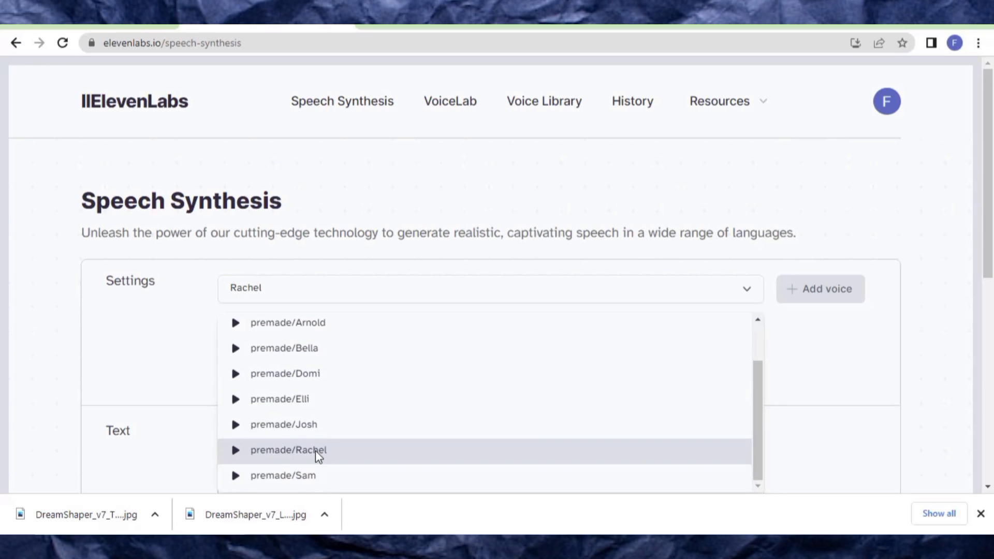
left_click(317, 450)
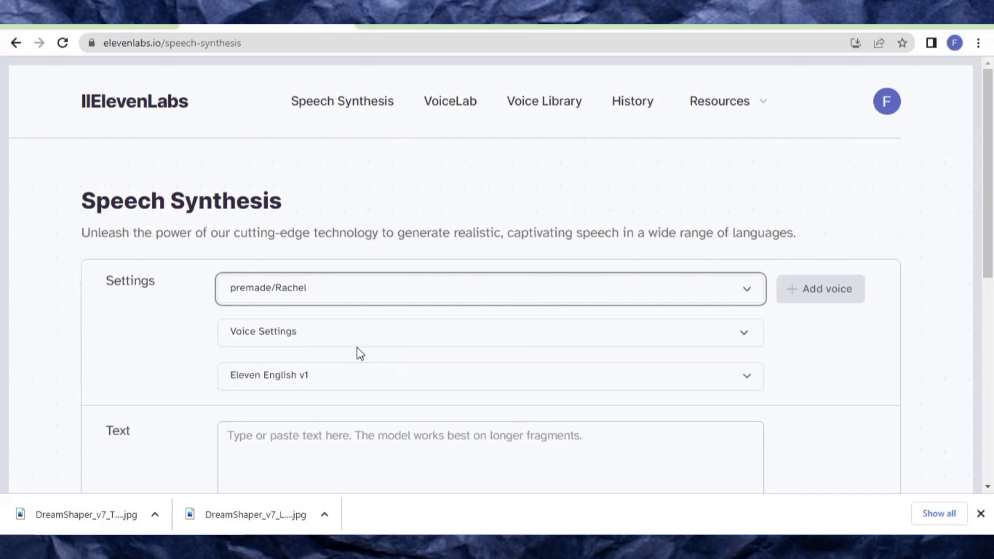
scroll(357, 347, "down", 1)
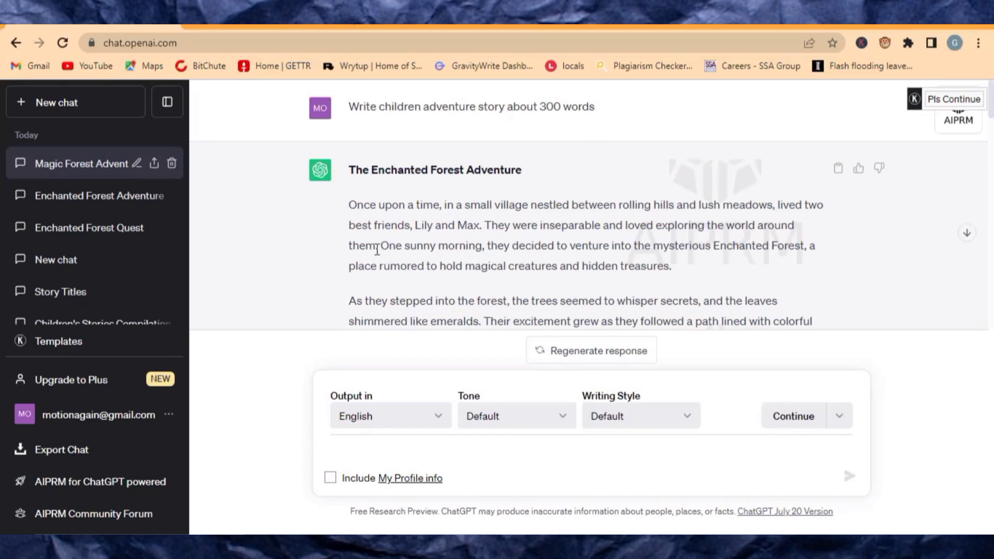
Step: Select The Enchanted Forest Adventure story from its title to the end and copy it
left_click_drag(354, 165, 399, 245)
left_click(361, 167)
left_click_drag(347, 171, 750, 258)
right_click(631, 149)
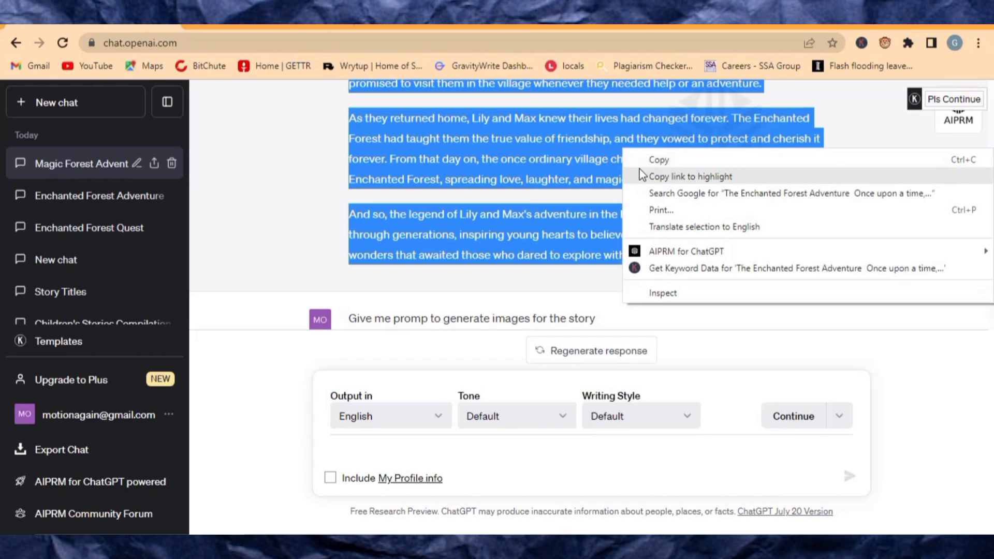
left_click(641, 160)
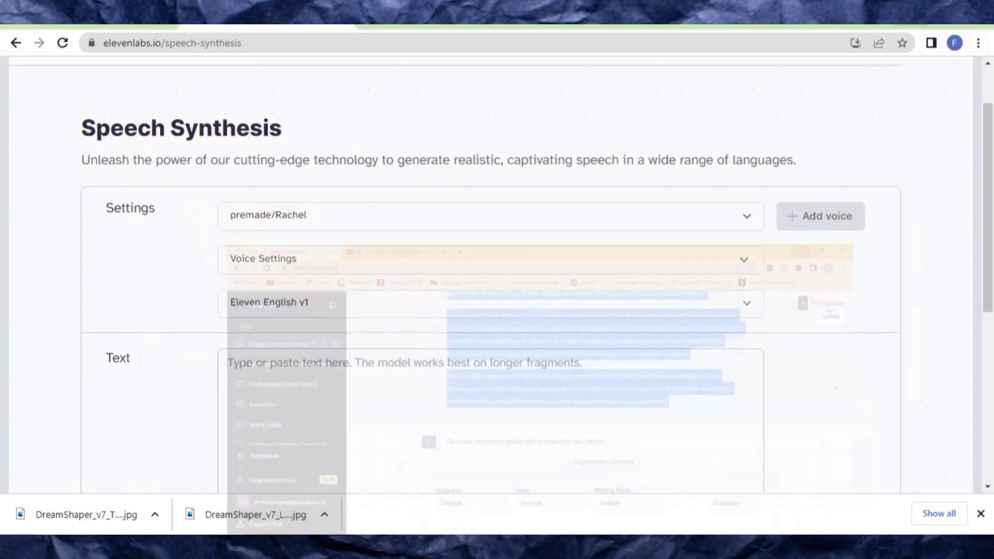
Step: Paste the Enchanted Forest story, generate it in the Rachel voice, and download the MP3
right_click(297, 372)
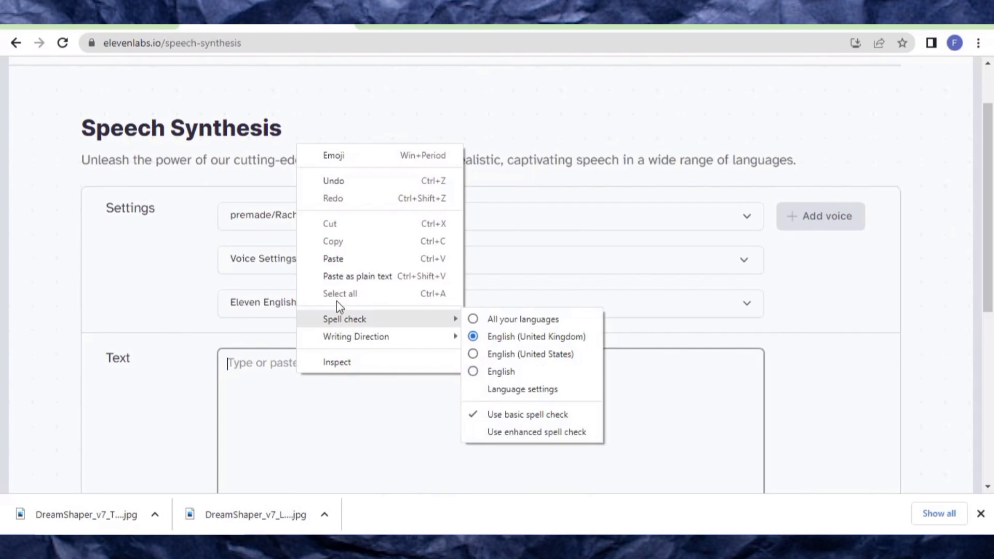
left_click(334, 259)
scroll(406, 373, "down", 1)
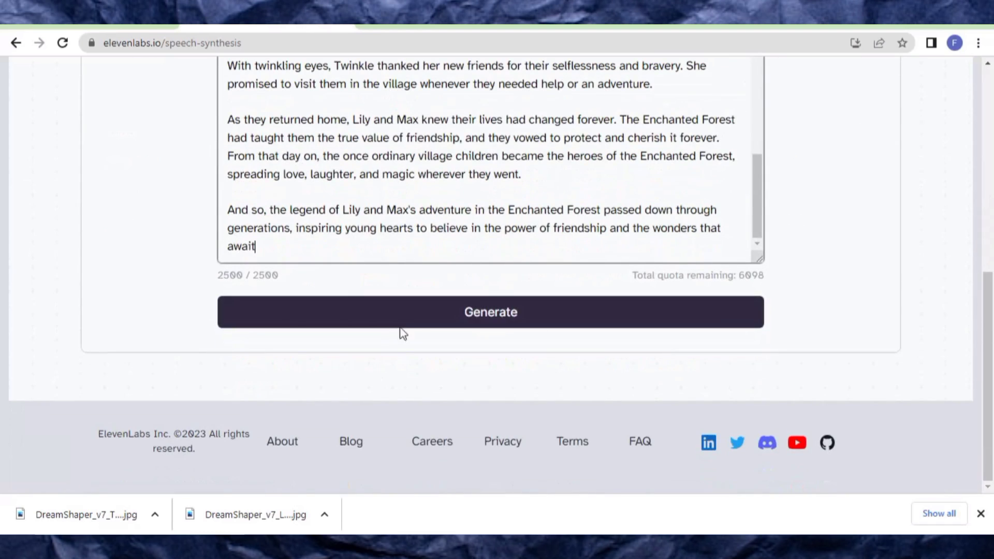
left_click(408, 321)
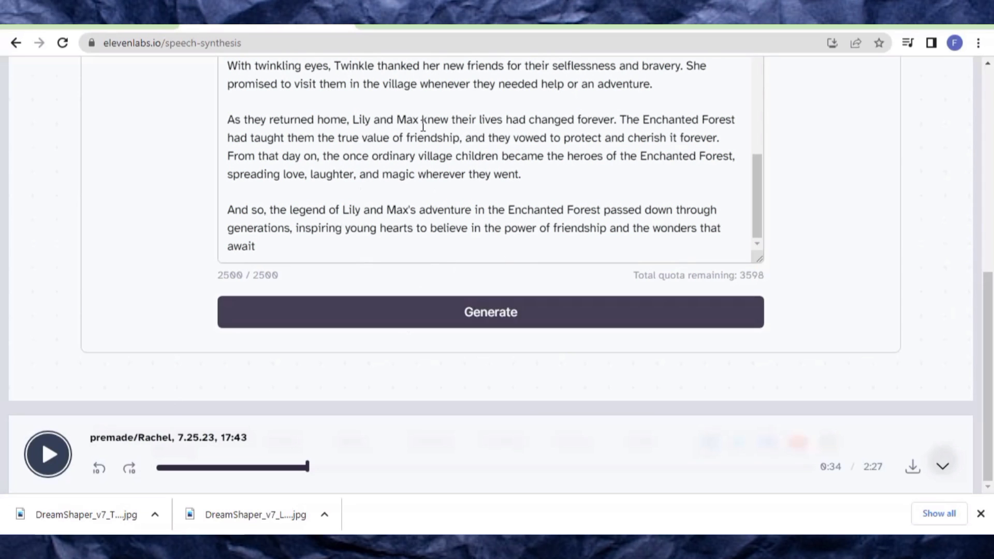
scroll(466, 333, "up", 6)
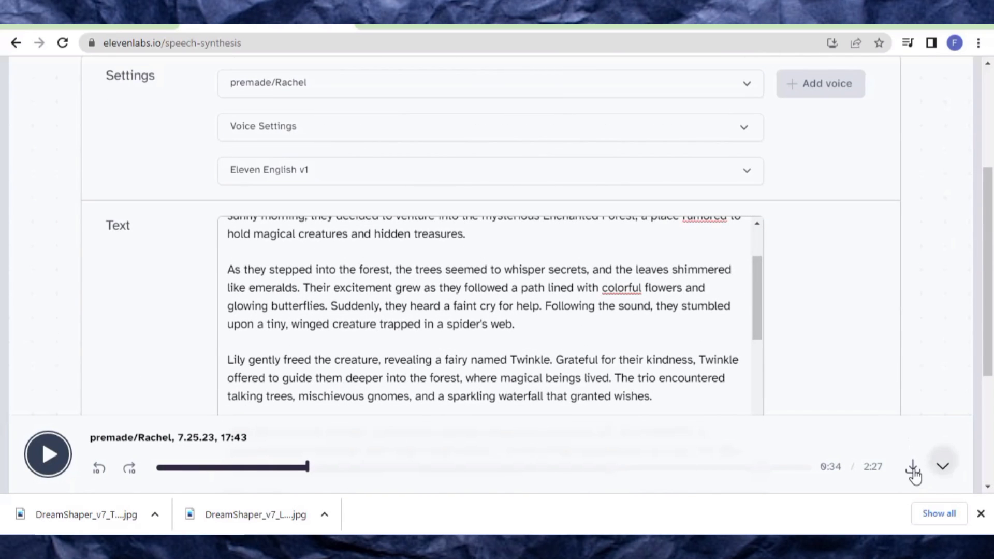
left_click(913, 470)
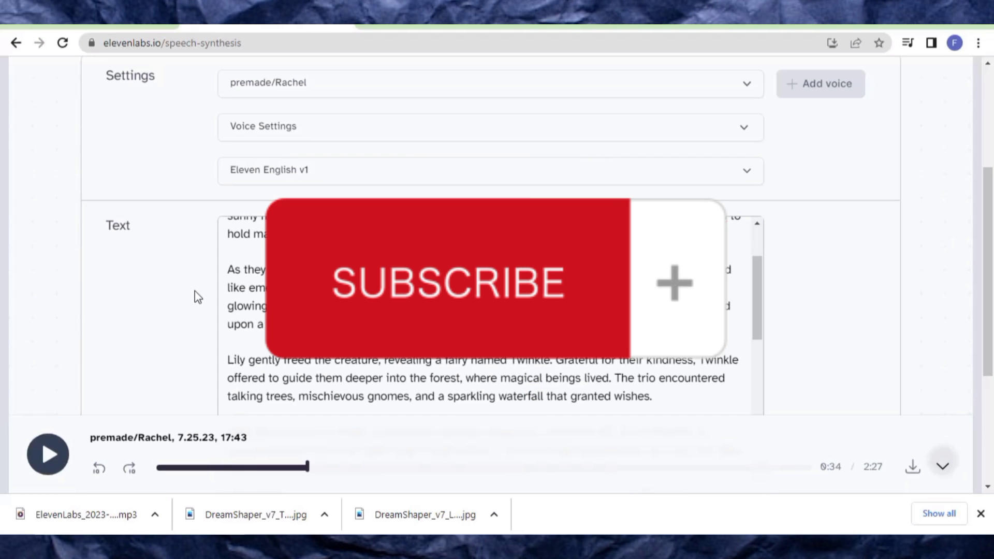
Step: Search Google for 'leiapix' in a new tab and open the Easy With AI LeiaPix page
key("ctrl+t")
left_click(362, 45)
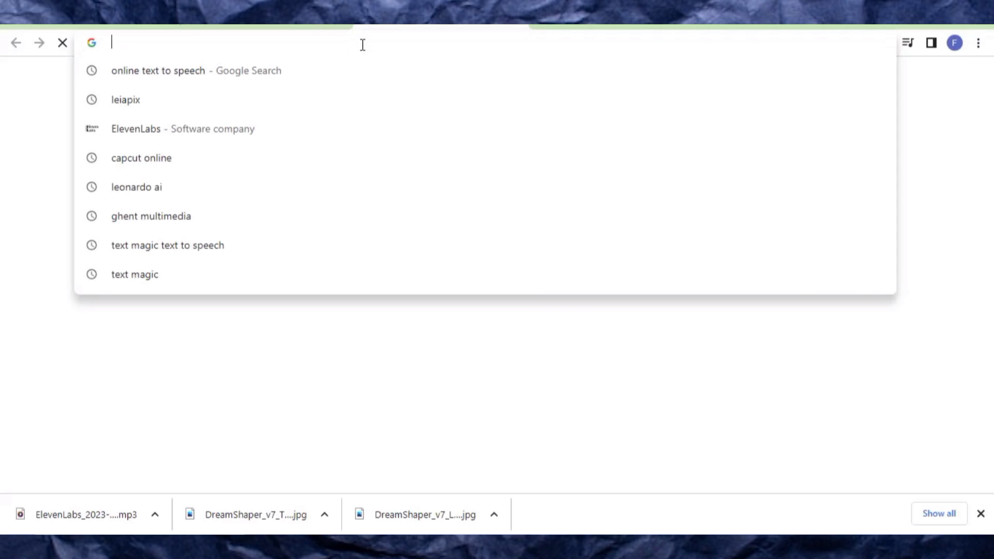
type("le")
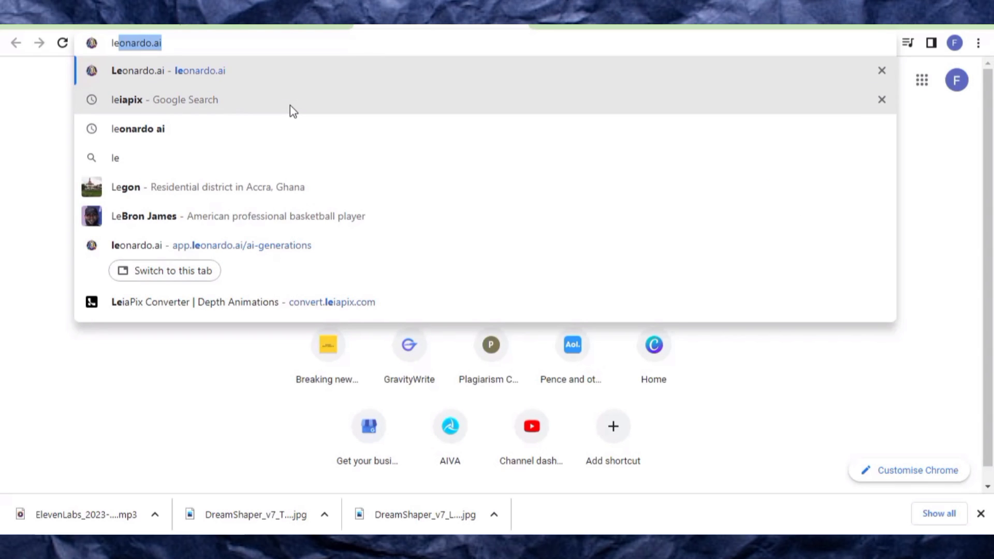
left_click(290, 105)
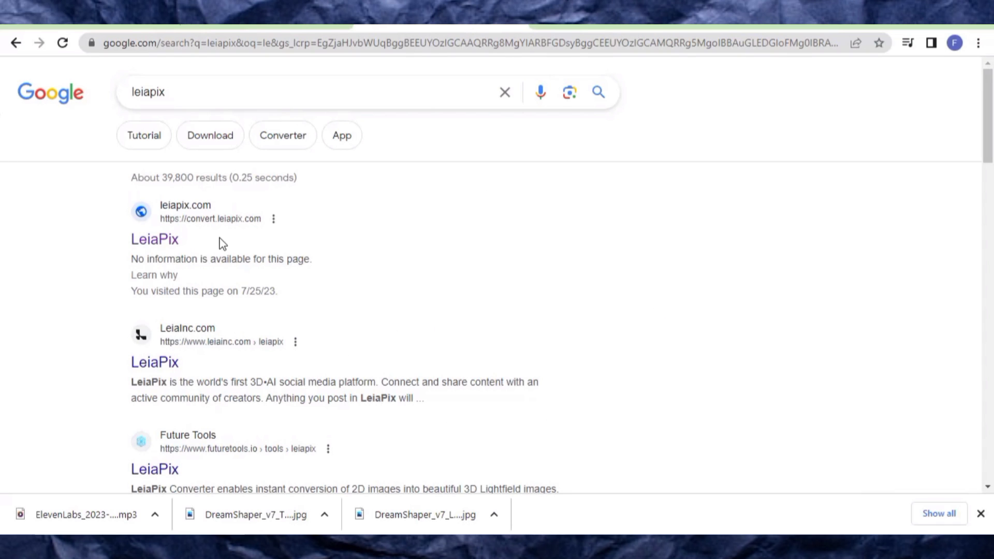
scroll(220, 239, "down", 10)
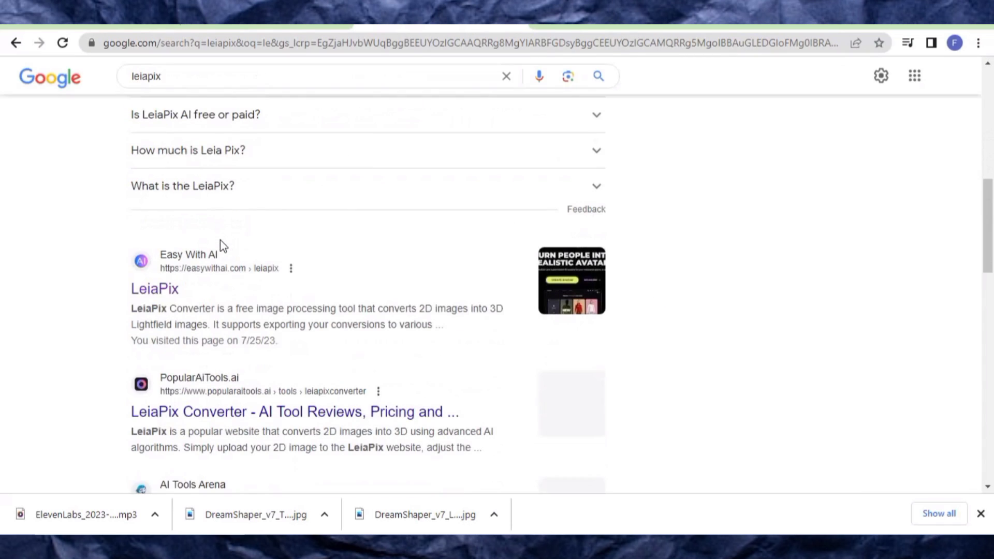
left_click(158, 291)
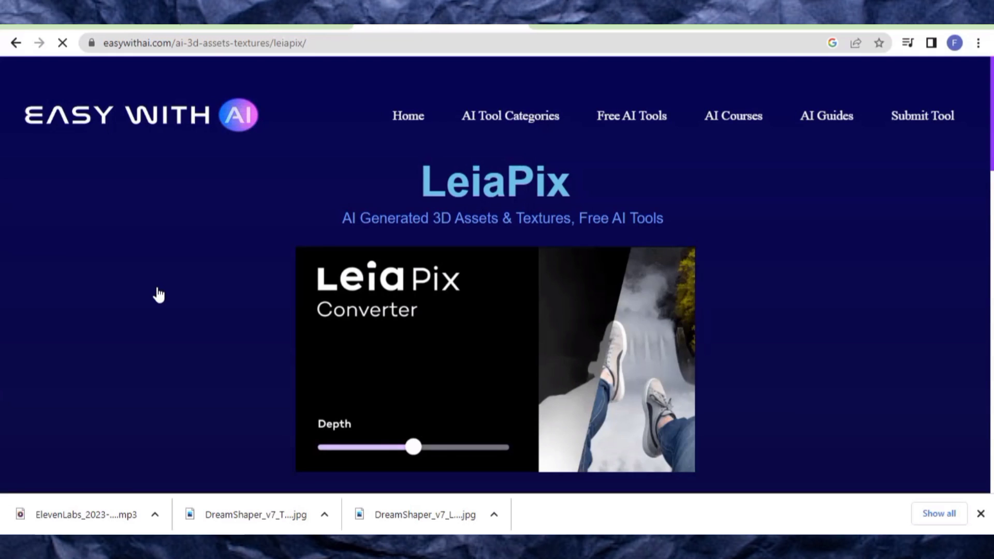
Step: Follow the green LeiaPix button from Easy With AI to the LeiaPix Converter site
scroll(241, 311, "down", 7)
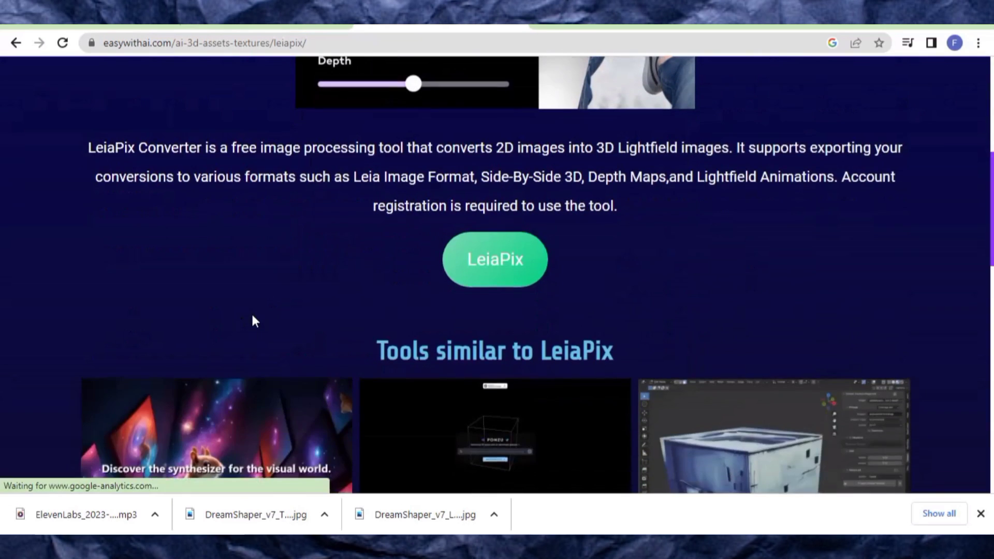
scroll(253, 316, "up", 1)
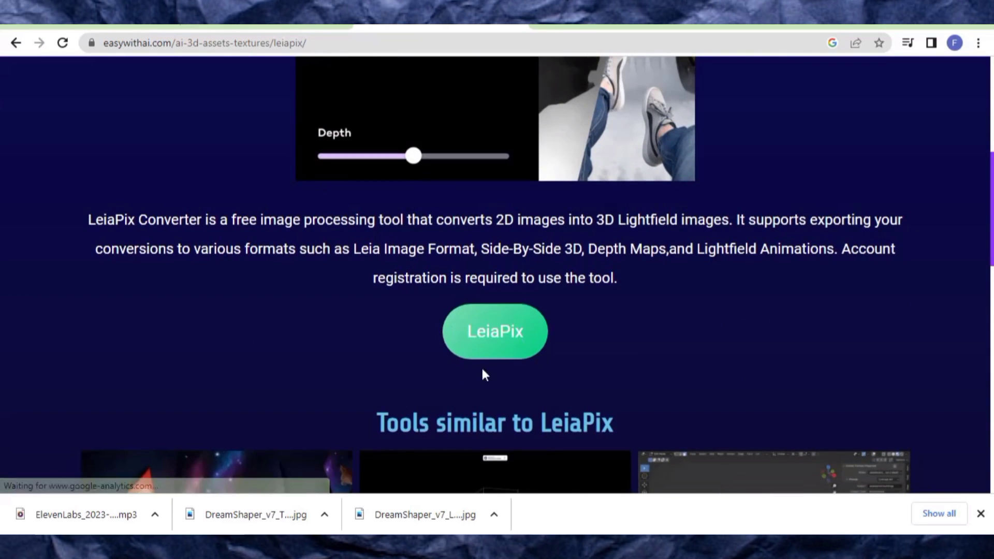
left_click(502, 340)
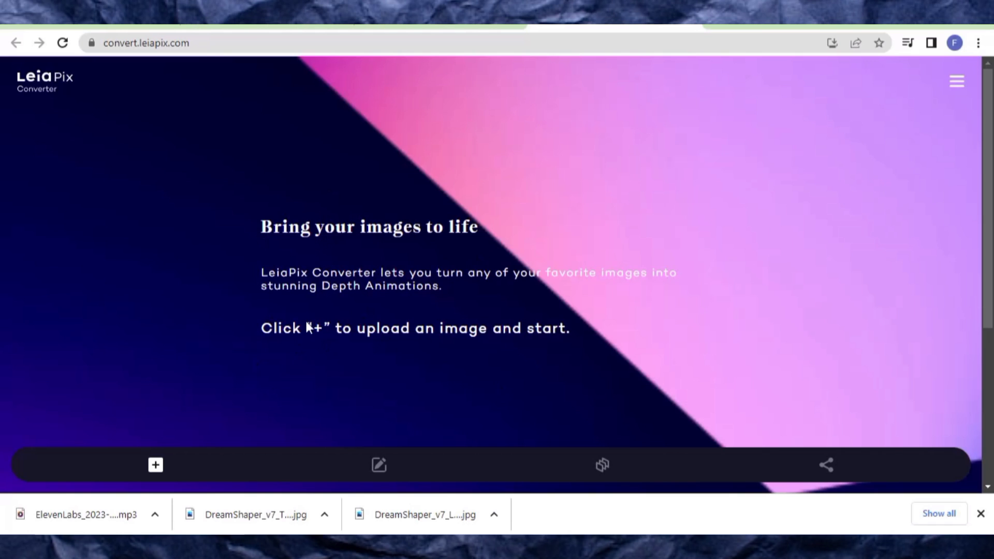
Step: Upload the Lily_and_Max village image from Downloads into LeiaPix Converter
left_click(156, 466)
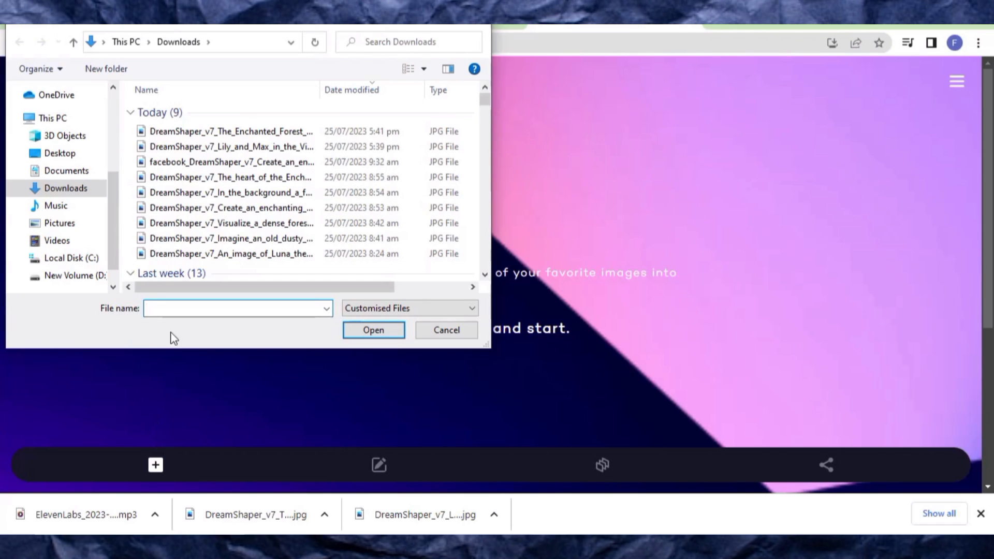
left_click(197, 150)
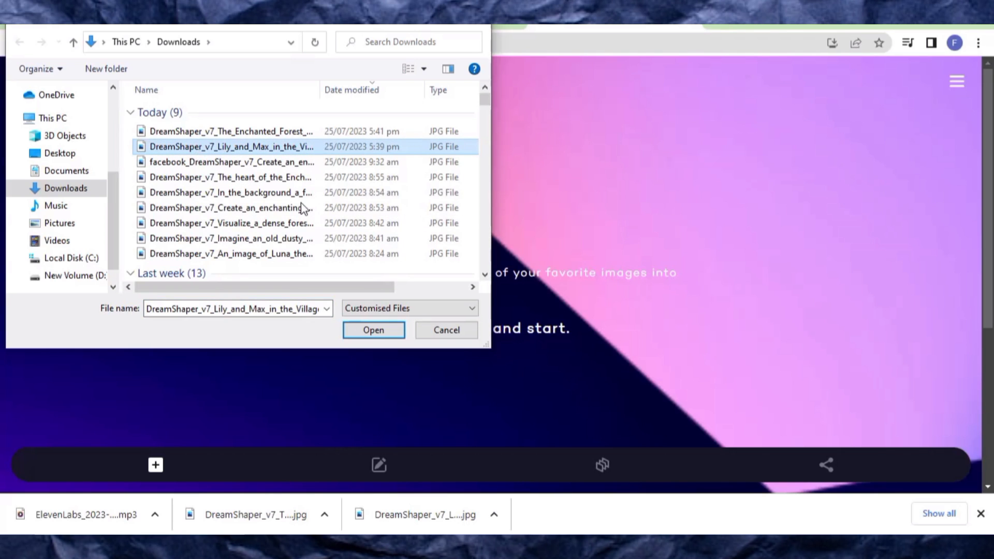
left_click(368, 331)
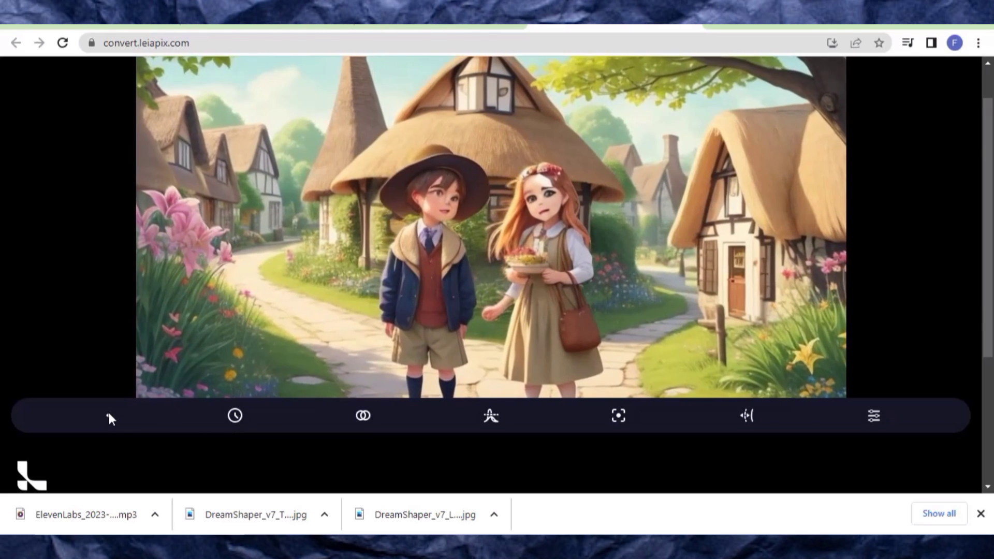
Step: Save the village image's depth animation to the computer as an MP4 file
left_click(108, 414)
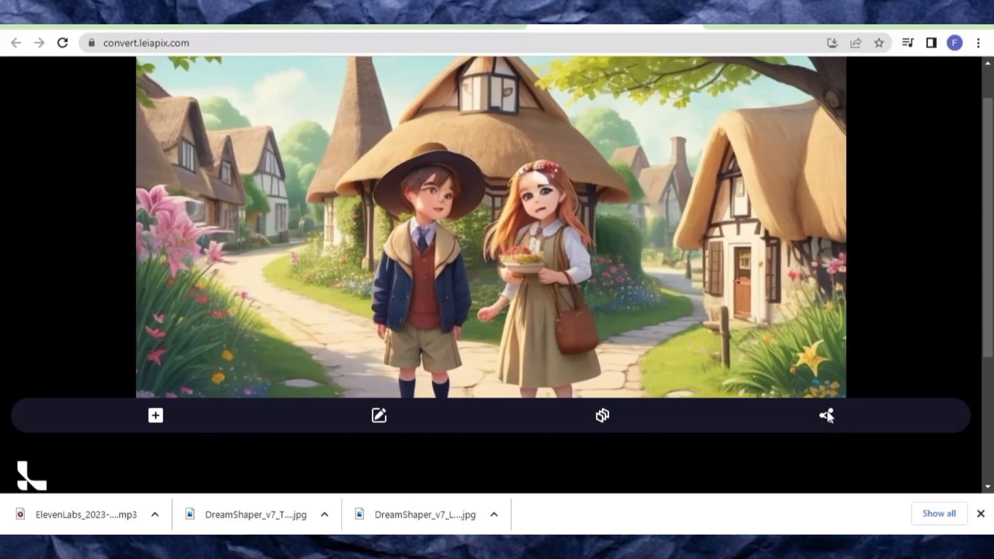
left_click(831, 415)
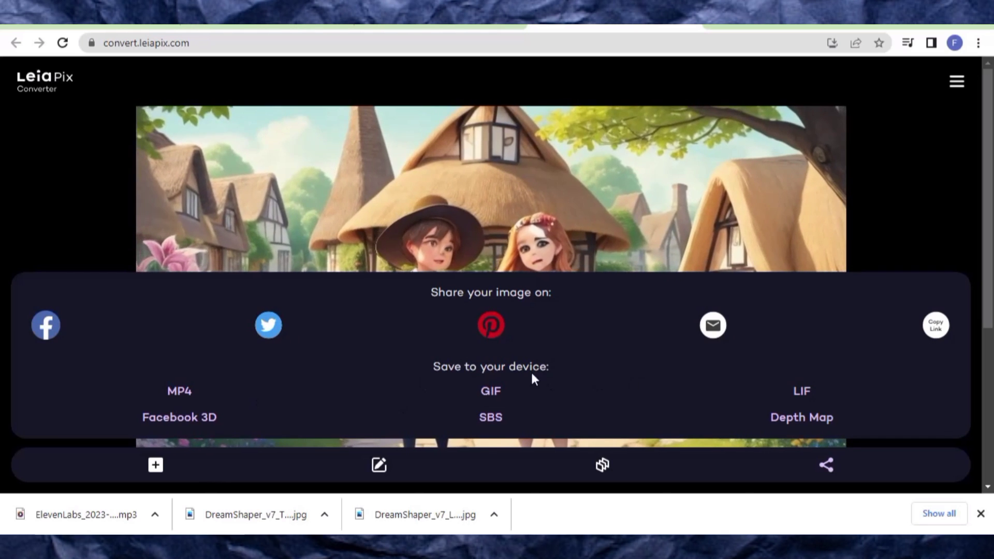
left_click(179, 392)
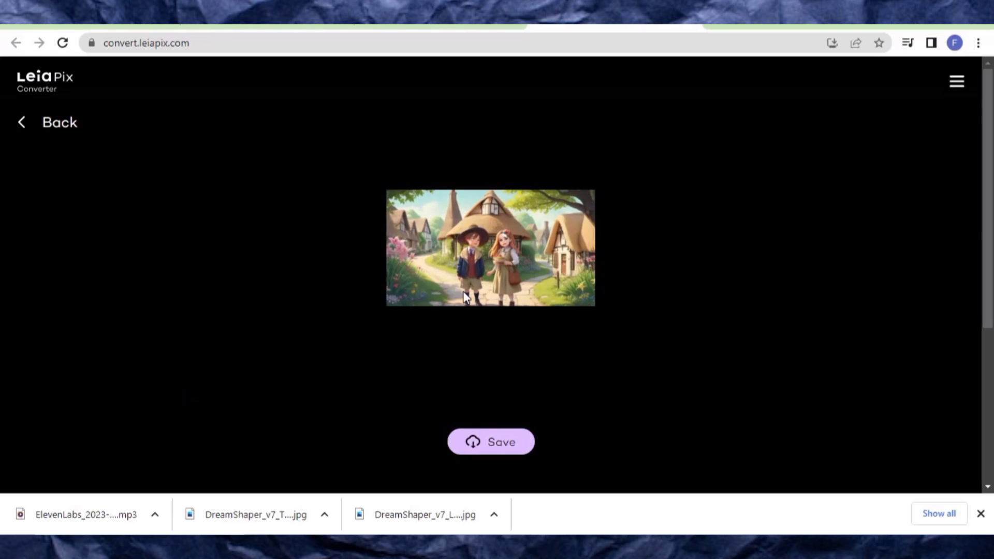
left_click(489, 443)
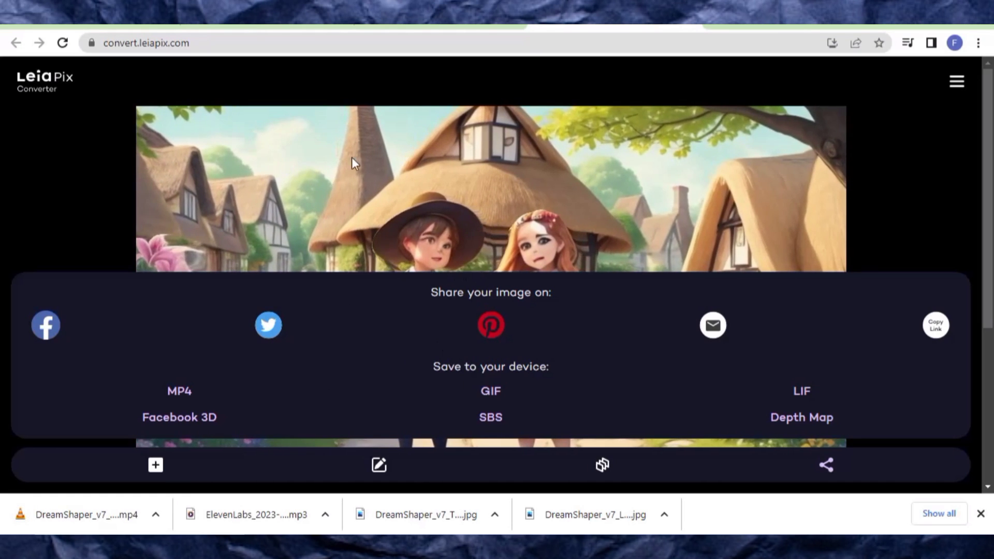
Step: Upload the Enchanted Forest archway image and save its animation to the device as MP4
left_click(158, 466)
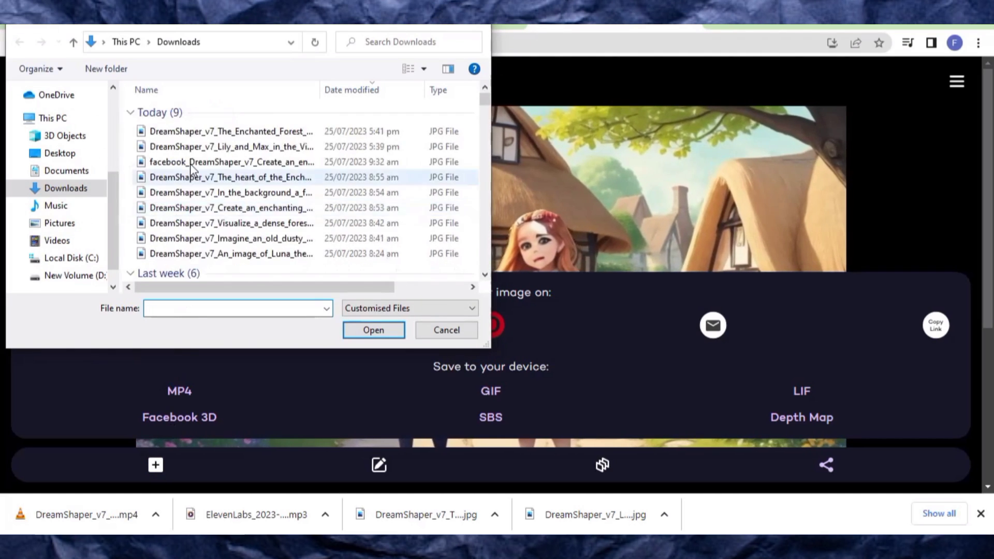
double_click(207, 131)
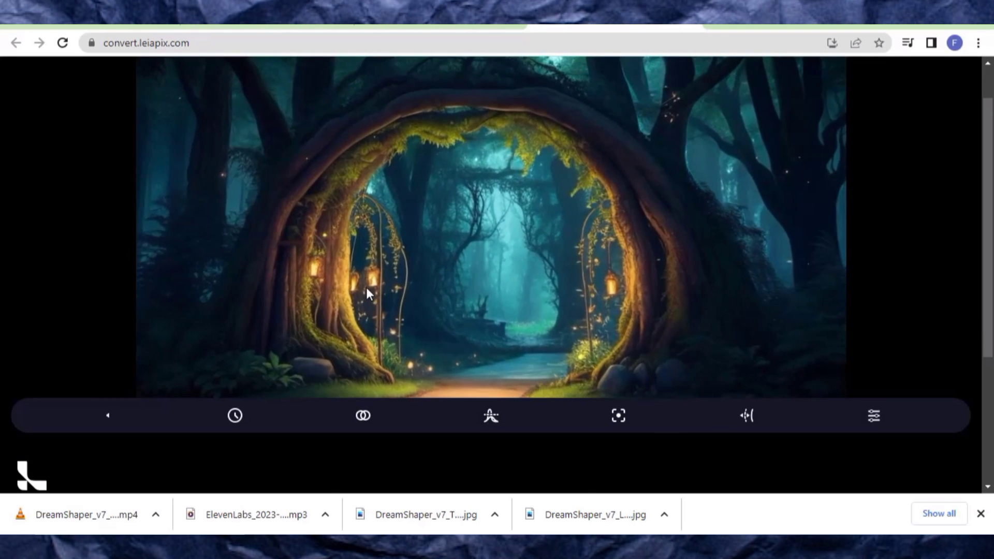
left_click(110, 414)
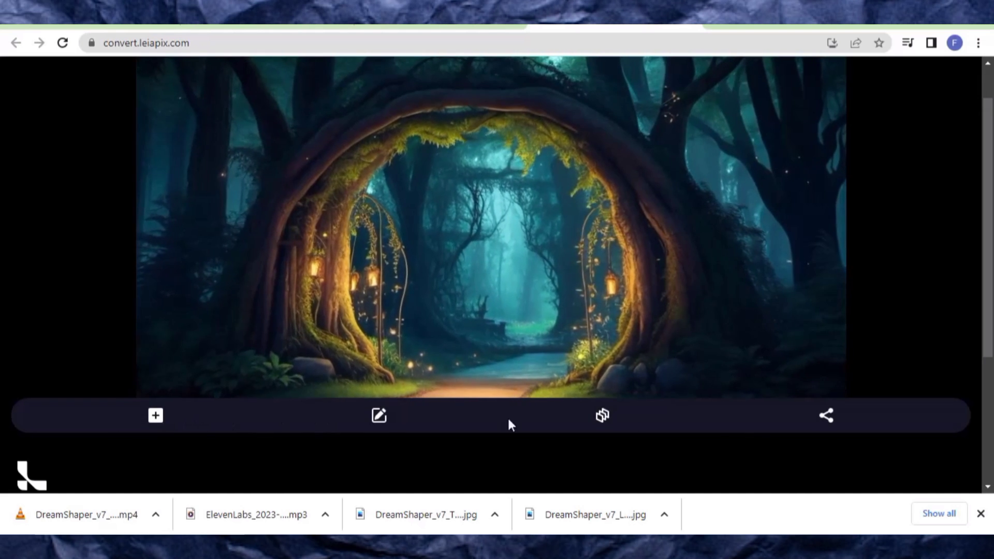
left_click(827, 417)
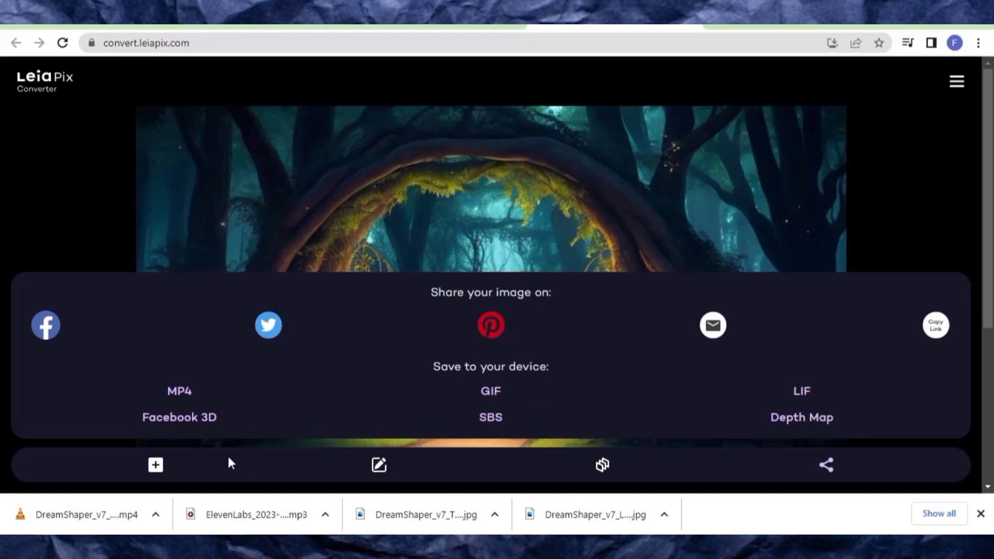
left_click(176, 393)
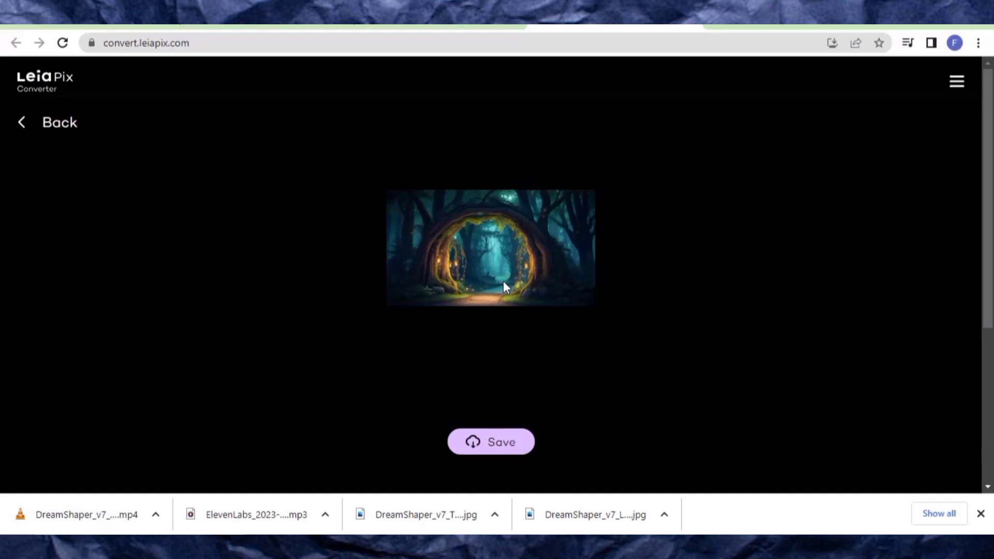
left_click(501, 445)
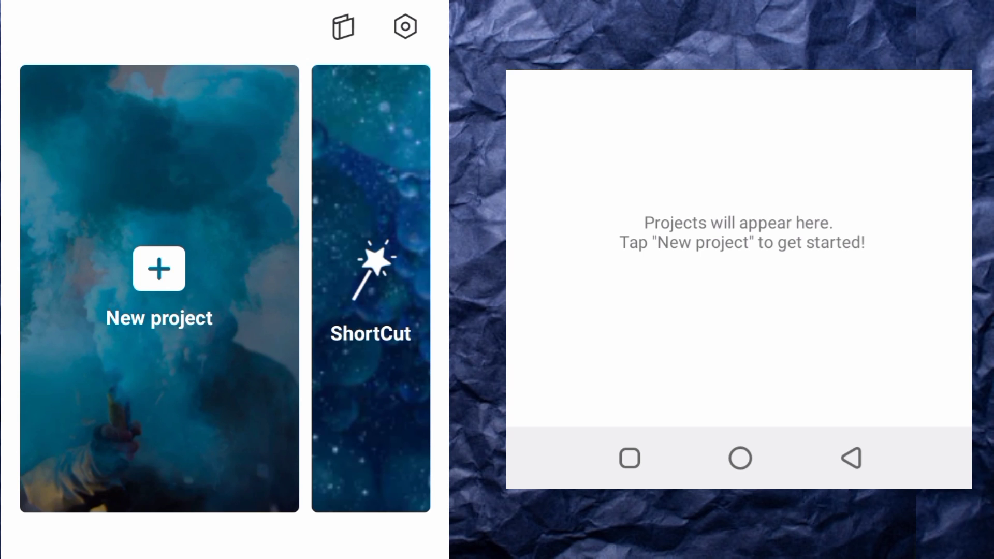
Step: Create a new CapCut project with the cottage clip followed by the forest archway clip
left_click(151, 291)
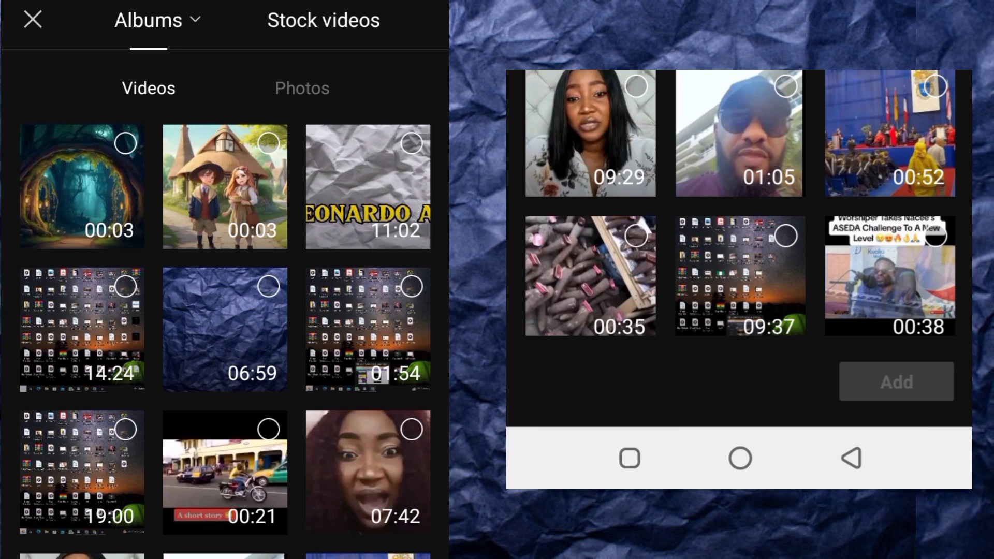
left_click(268, 144)
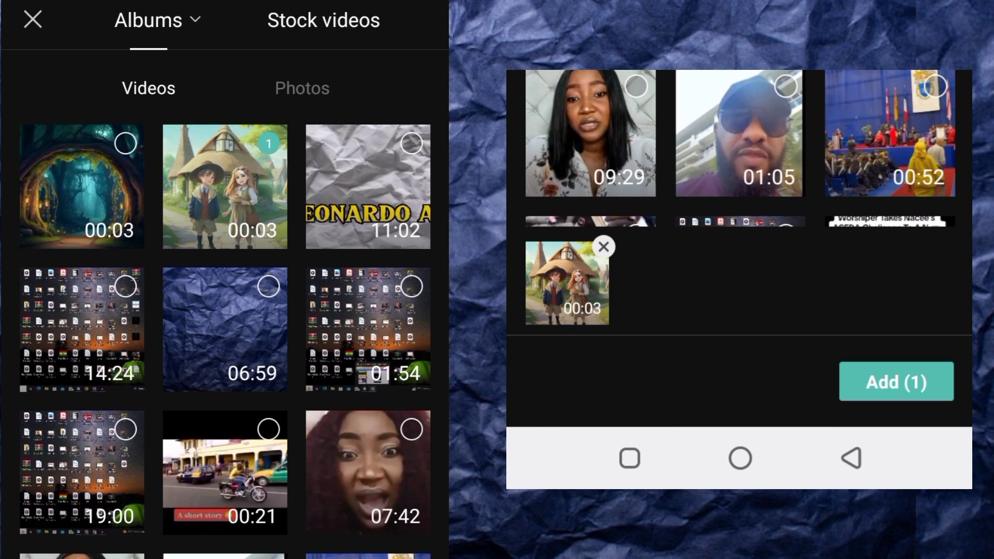
left_click(125, 143)
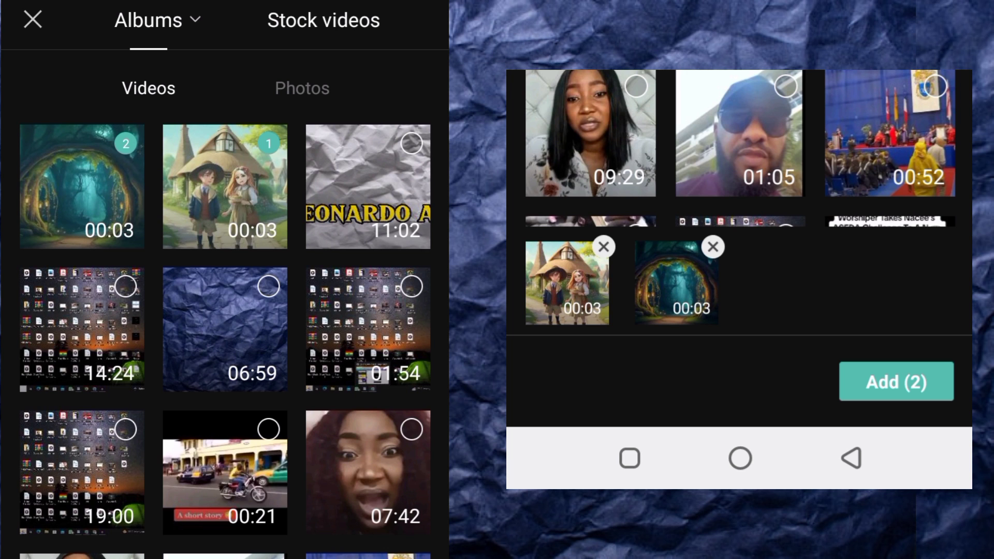
left_click(903, 389)
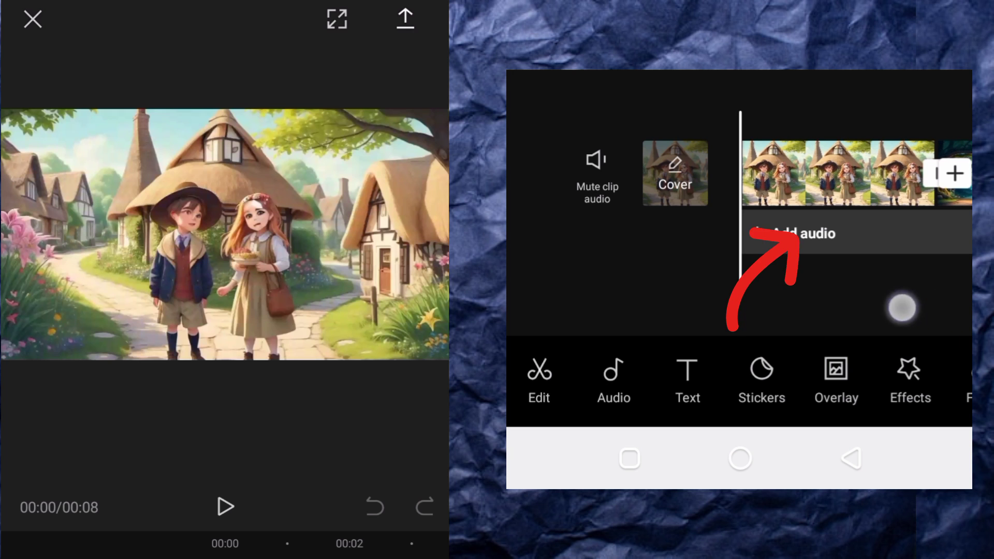
Step: Add the ElevenLabs narration MP3 from the device, found by searching 'elev', to the timeline
left_click_drag(864, 295, 843, 304)
left_click(826, 233)
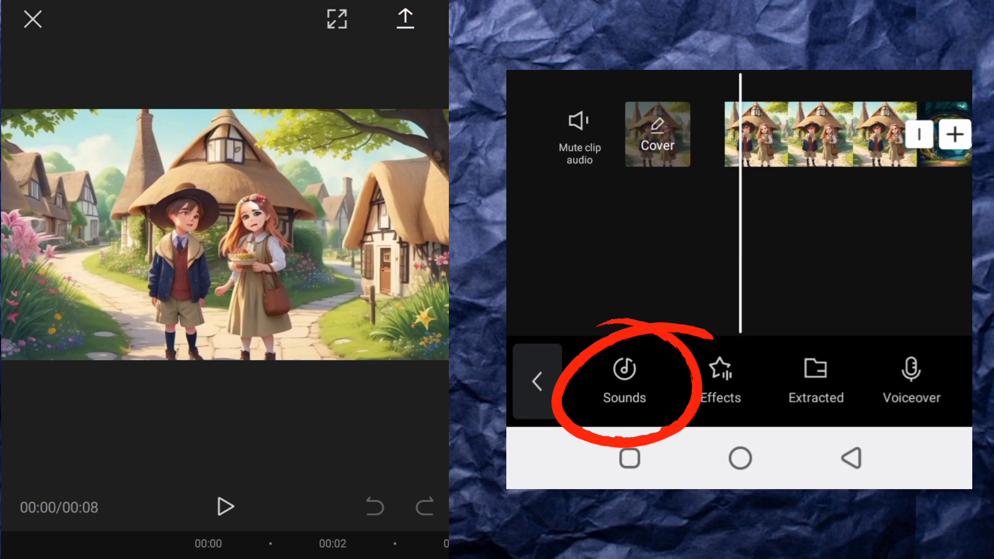
left_click(624, 378)
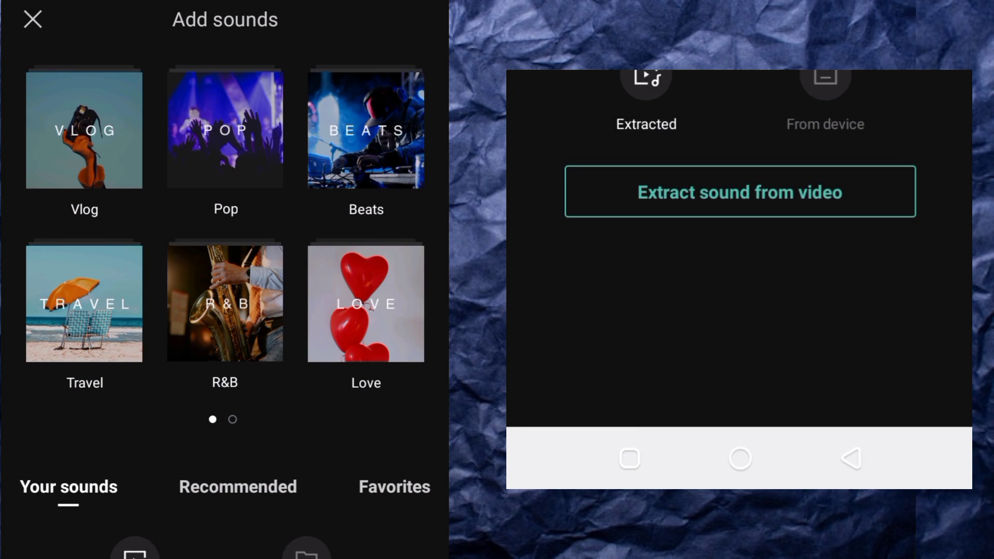
left_click(825, 82)
left_click(761, 195)
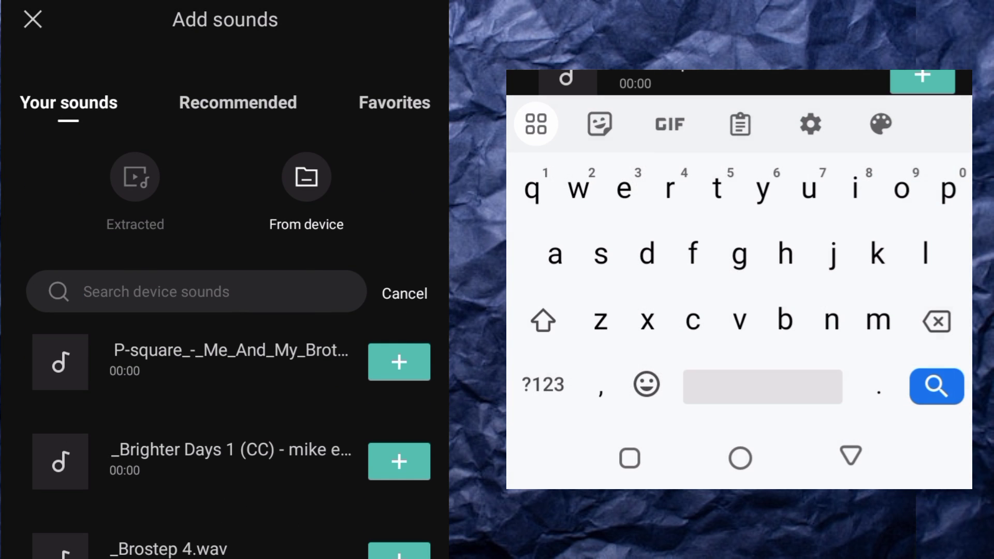
type("el")
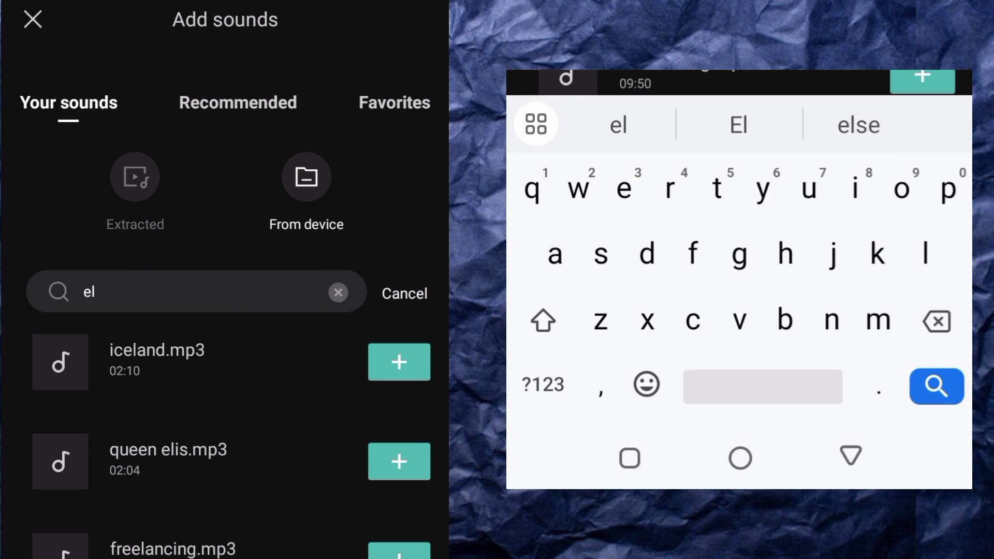
type("ev")
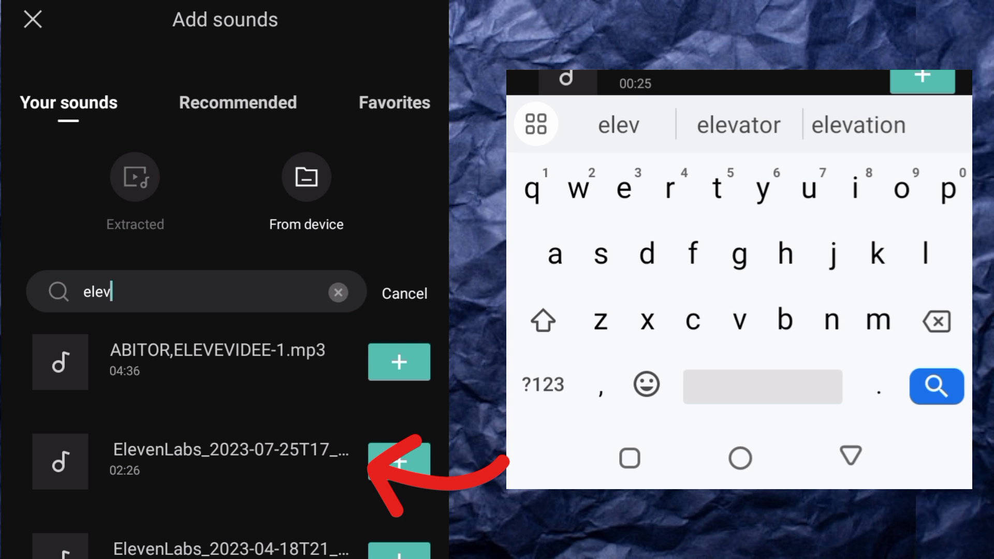
left_click(399, 461)
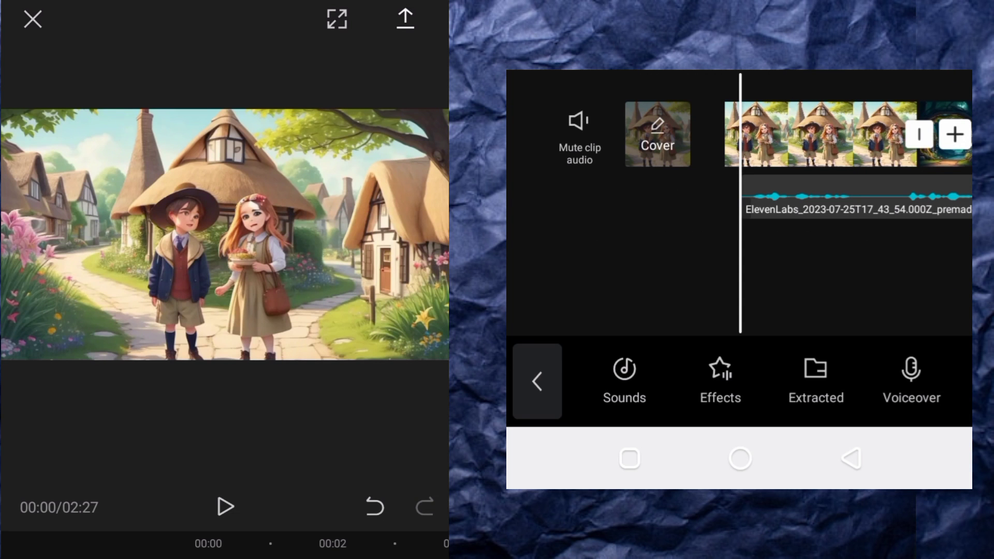
Step: Position the playhead one second into the cottage clip
left_click(854, 196)
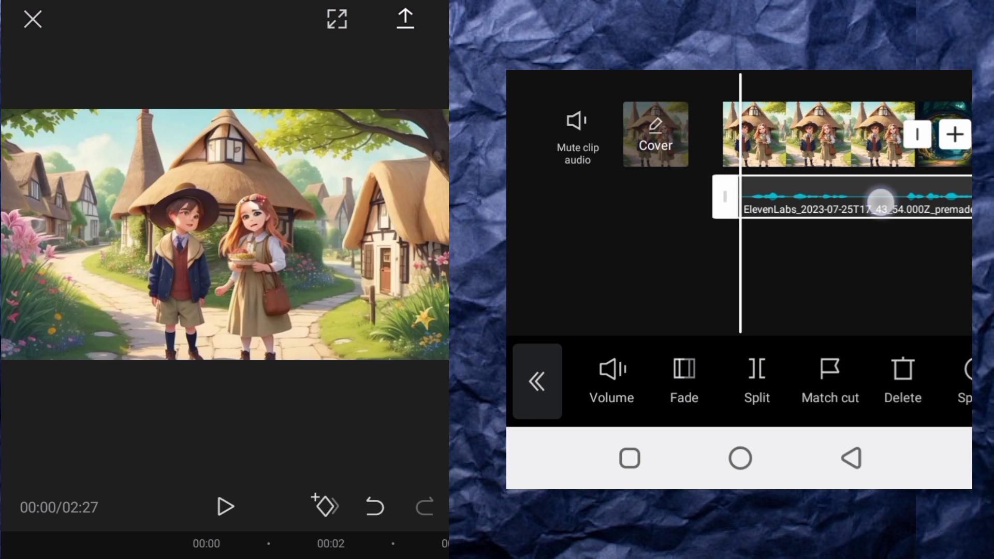
left_click(881, 201)
left_click(856, 202)
left_click(856, 256)
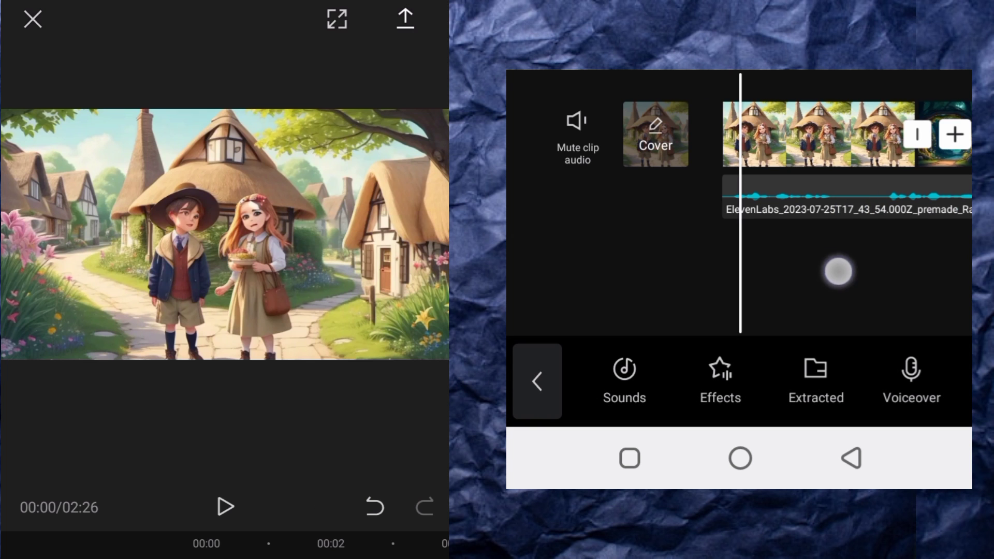
left_click_drag(838, 271, 788, 248)
Step: Split the cottage clip at the playhead and delete the default Ending clip
left_click(756, 130)
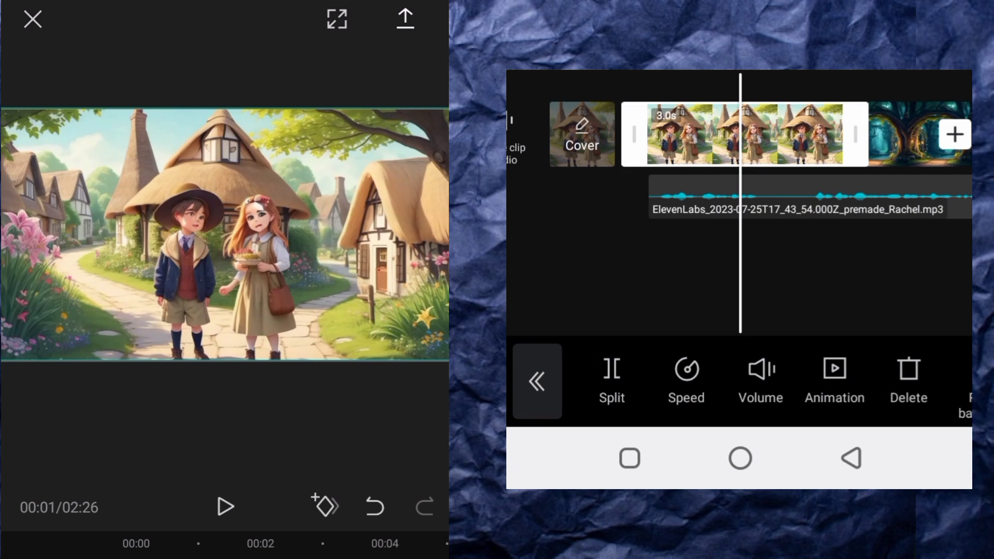
left_click(632, 350)
left_click_drag(848, 275, 782, 286)
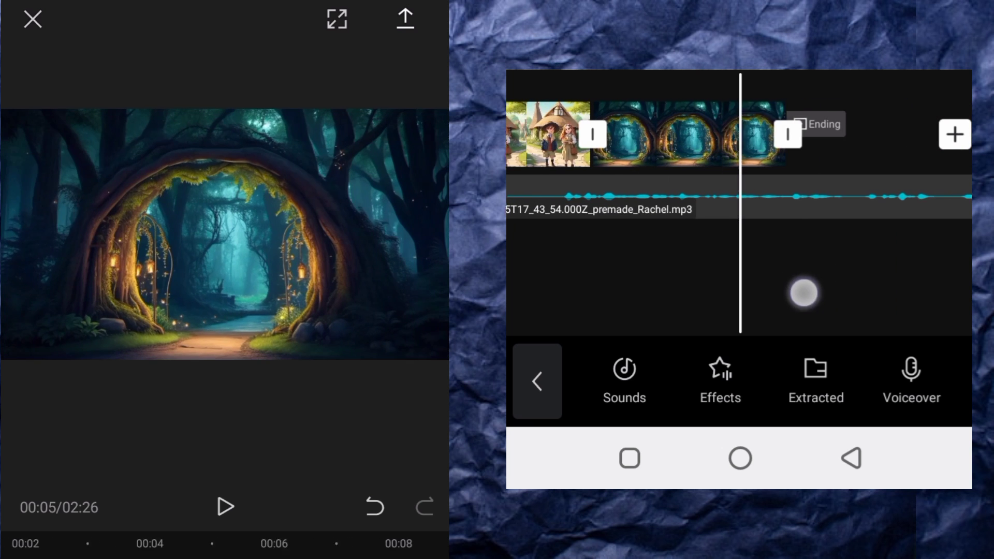
left_click(843, 120)
left_click(906, 369)
Step: Play the 02:26 project preview from the start to check the edit
left_click_drag(748, 286, 932, 290)
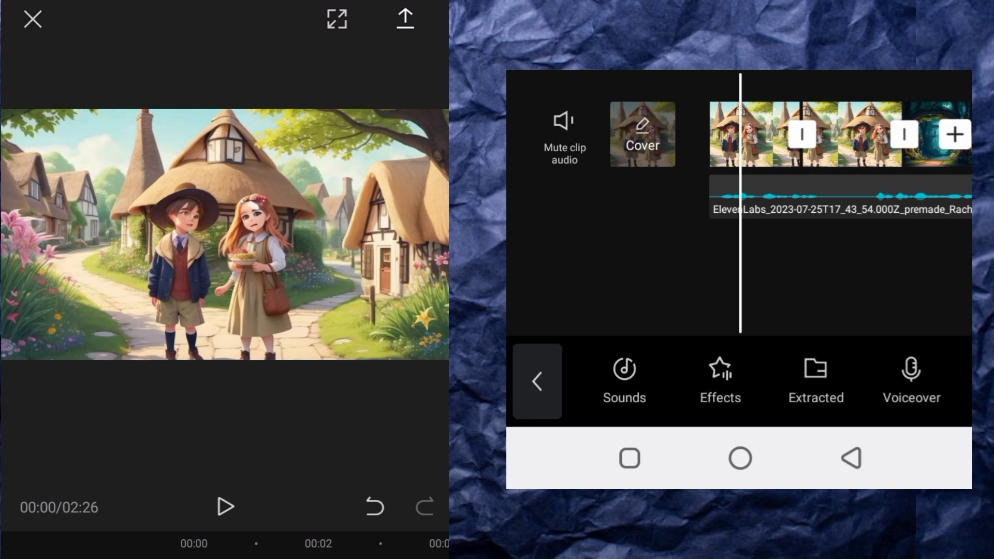
left_click(225, 507)
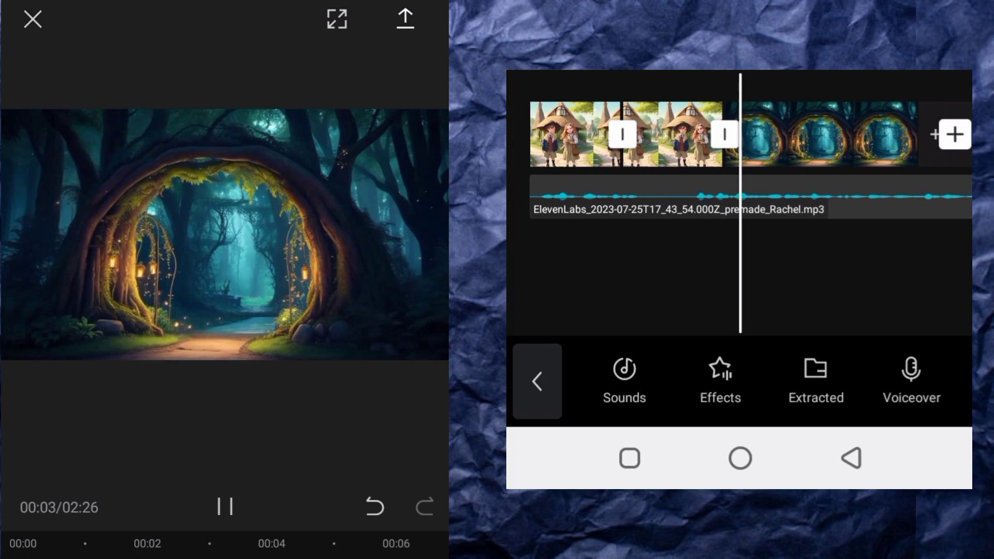
left_click_drag(716, 274, 958, 262)
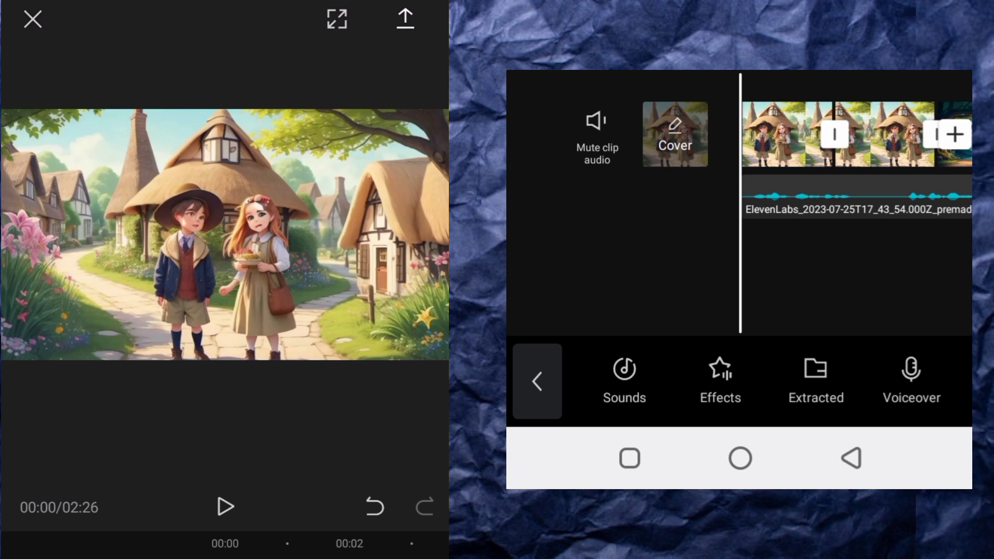
Step: Add an Overlay Mix transition between the clips and open the 1080p, 30 fps export settings
left_click(834, 134)
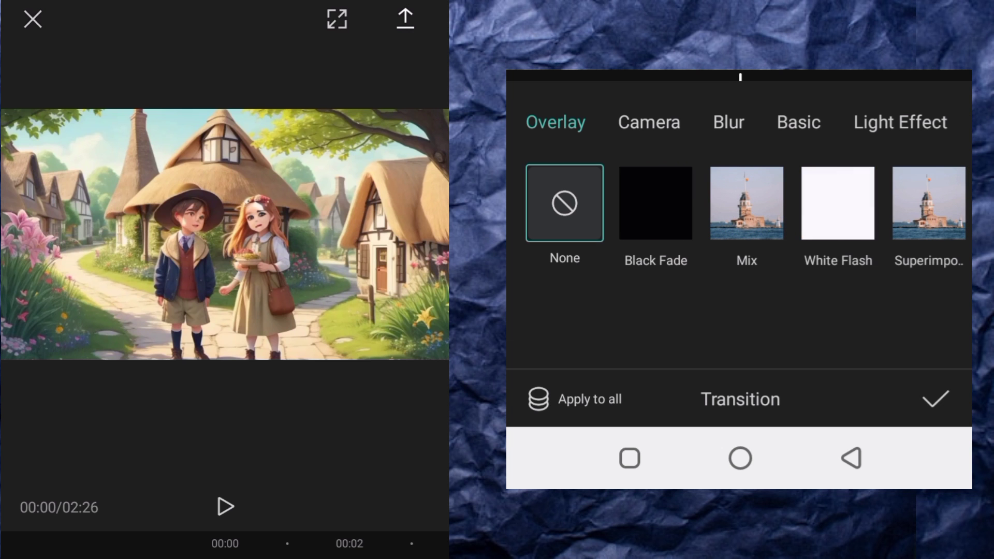
left_click(746, 203)
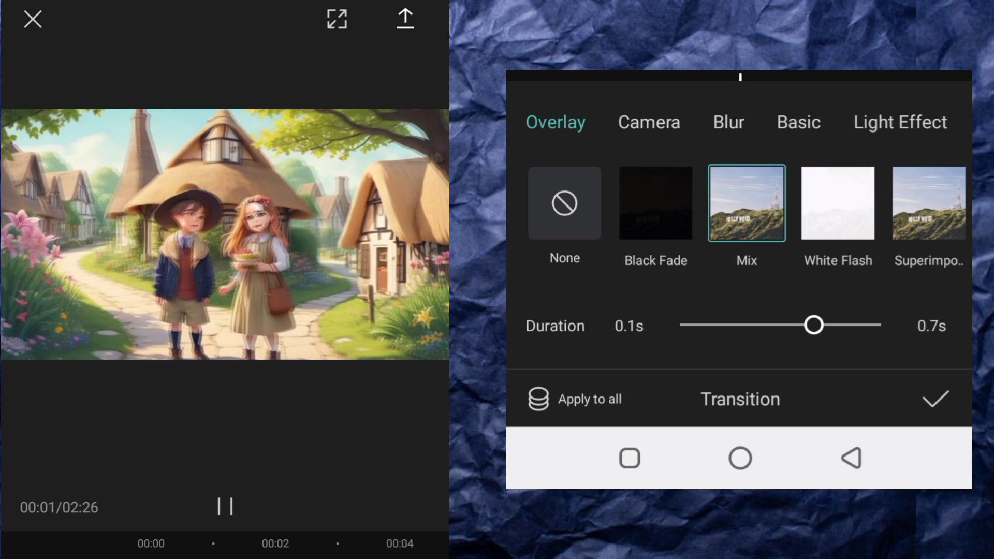
left_click(919, 406)
left_click_drag(724, 266, 832, 250)
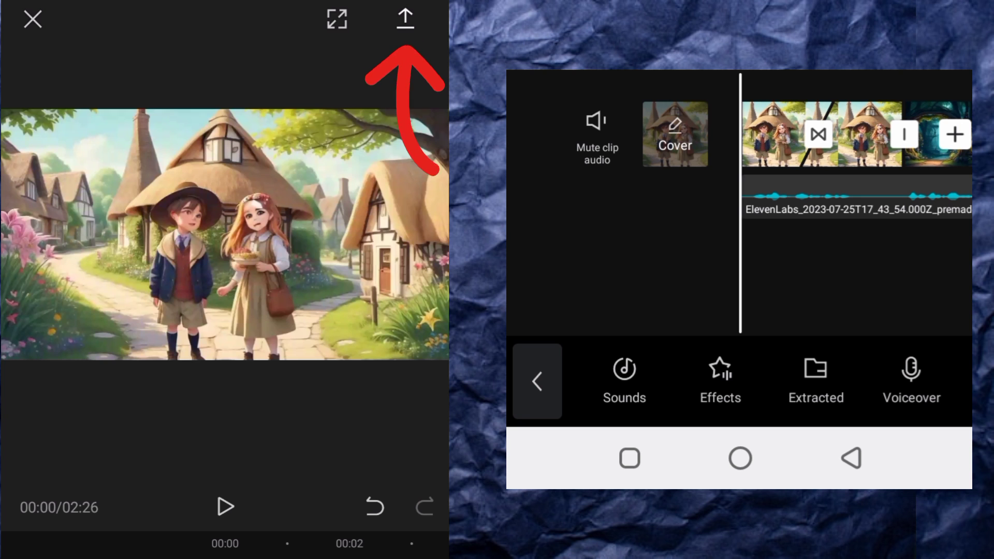
left_click(406, 19)
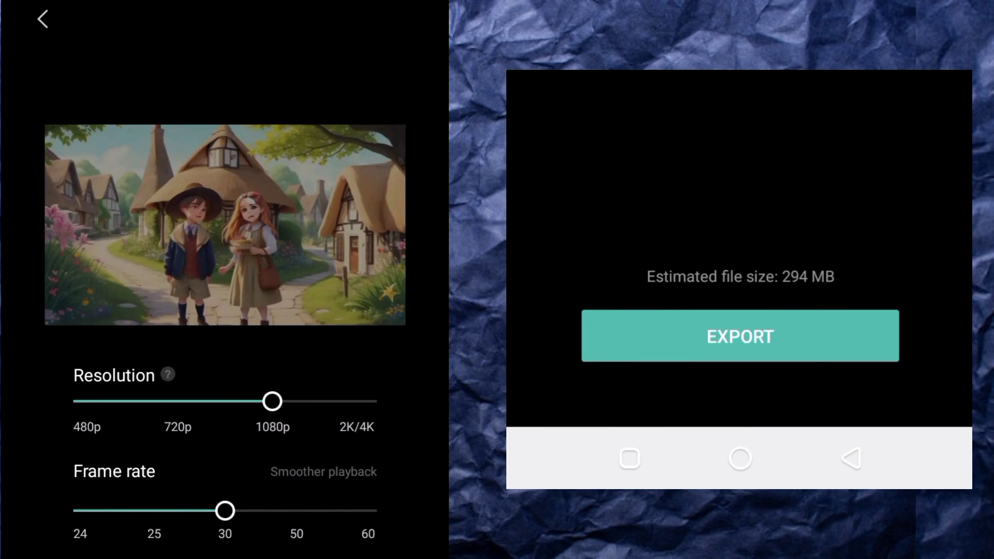